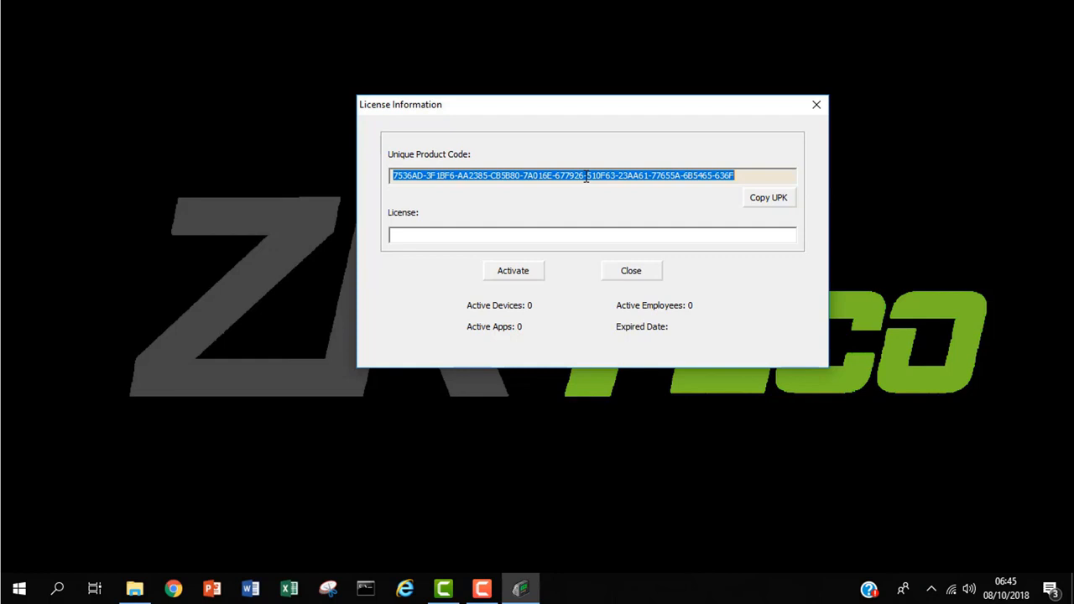
Close the License Information window that lists the unique product code
click(565, 239)
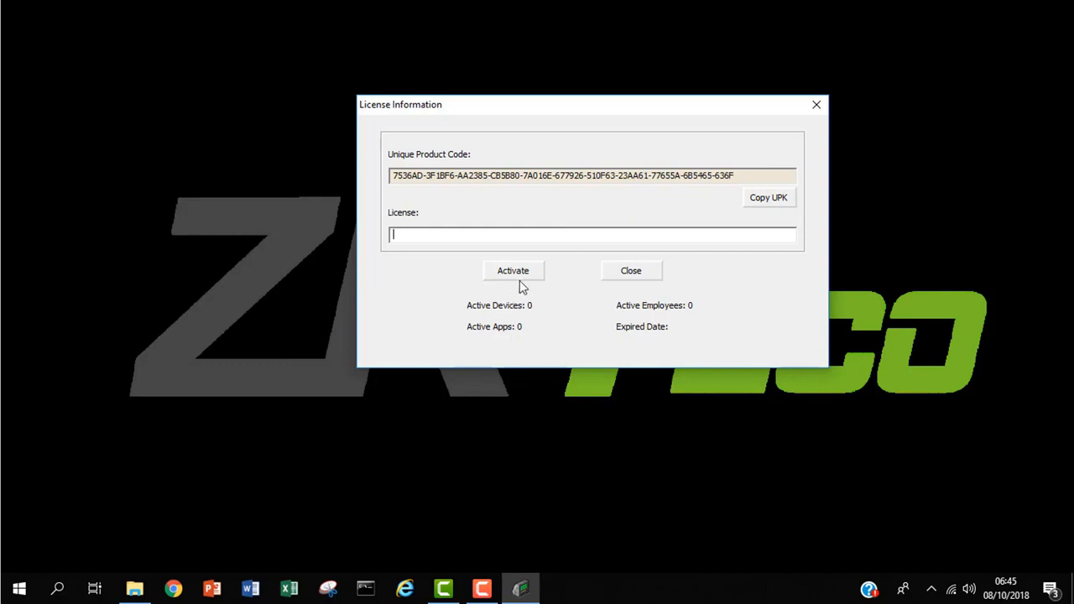
click(818, 108)
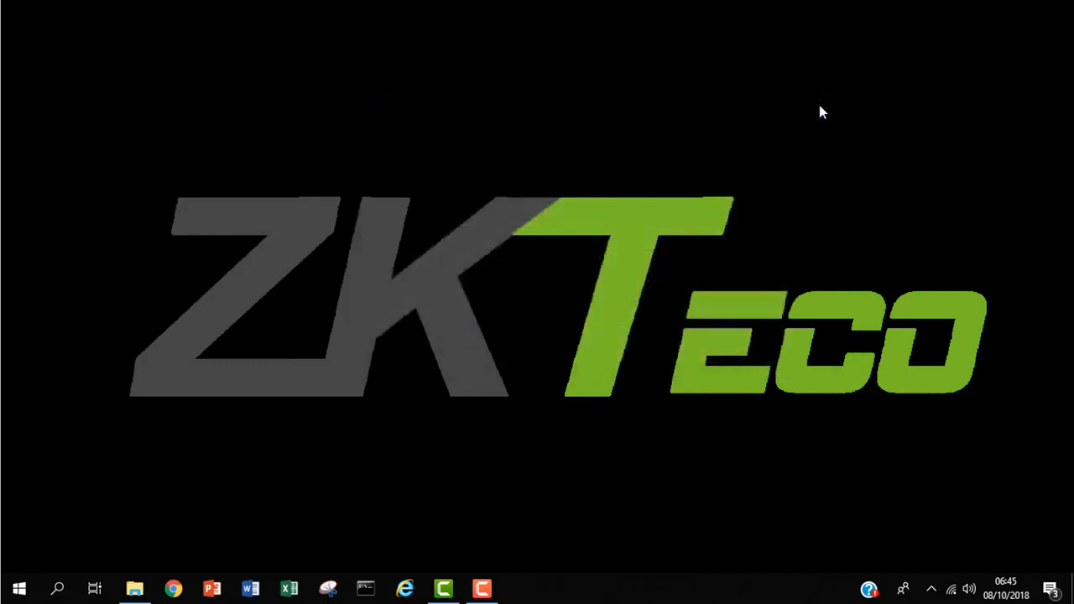
Open the Server Controller's tray menu and dismiss it without choosing anything
click(931, 588)
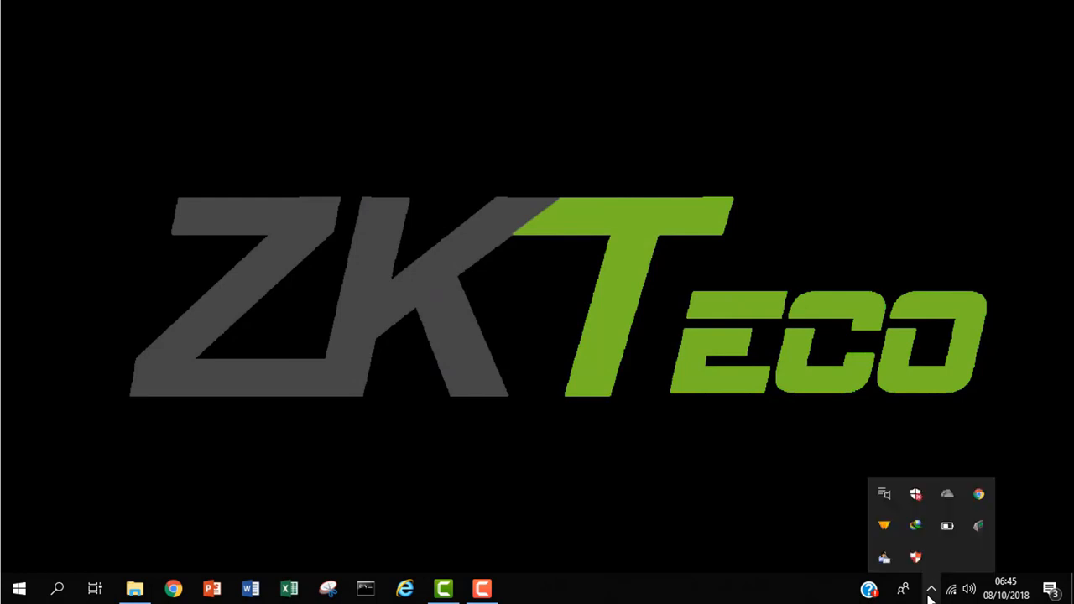
right_click(980, 523)
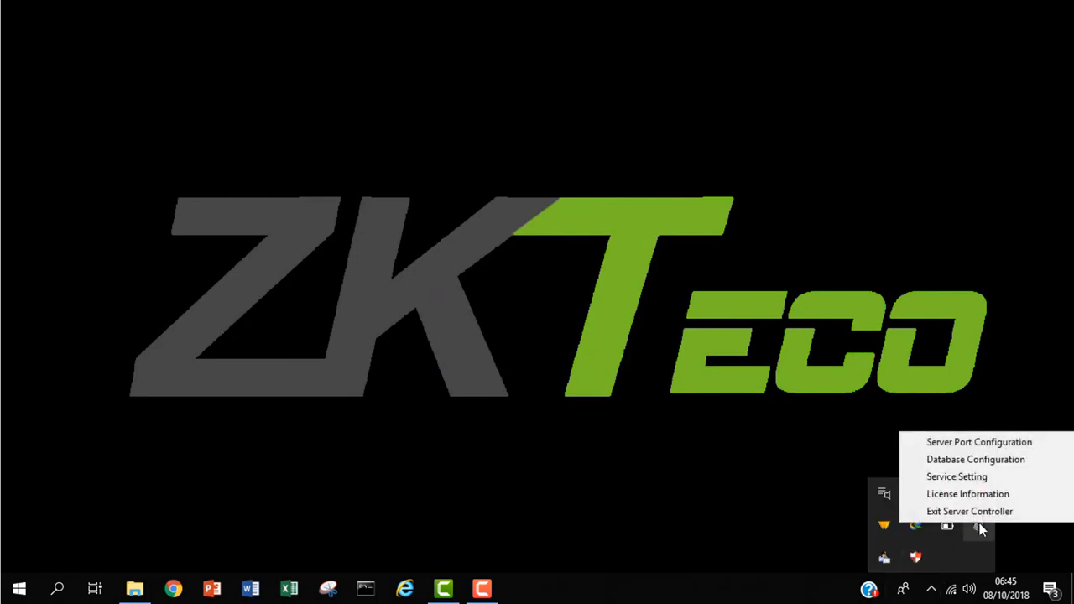
click(873, 384)
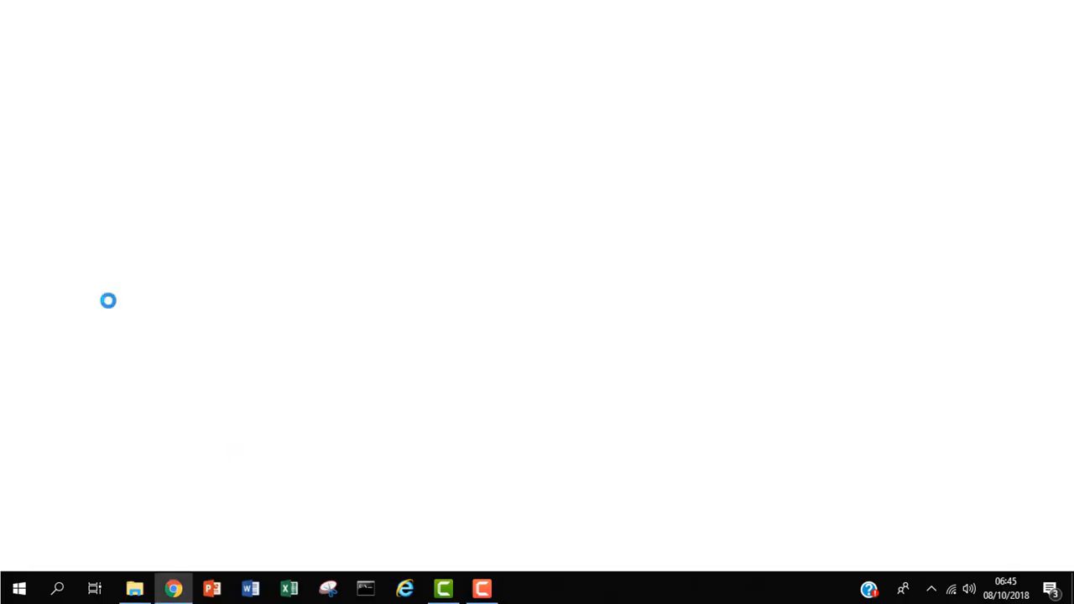
click(252, 34)
text(https)
key(BackSpace)
text(:)
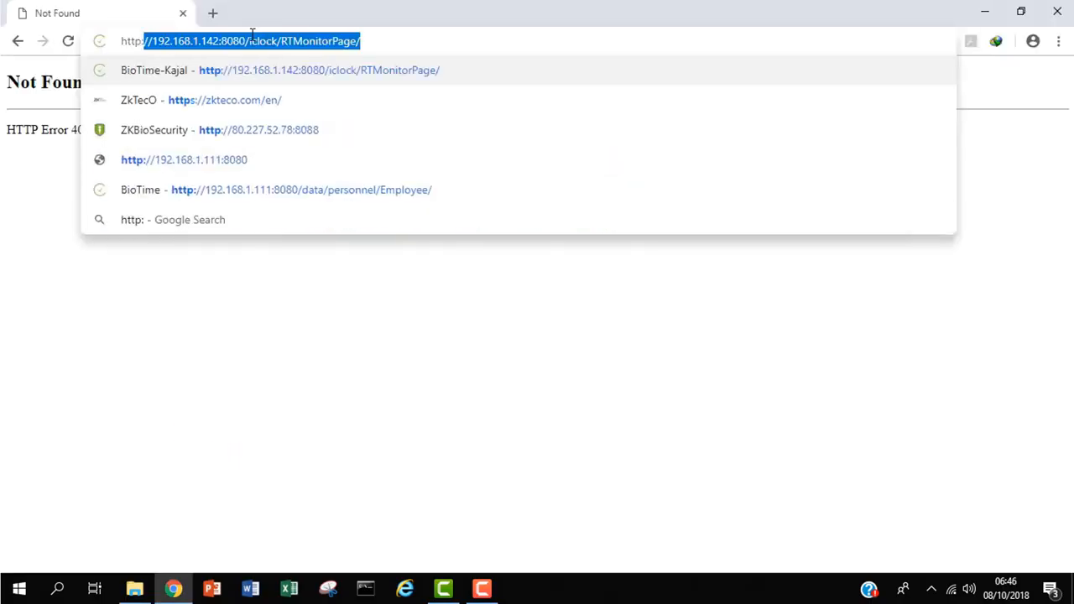
text(//127.0.0.1)
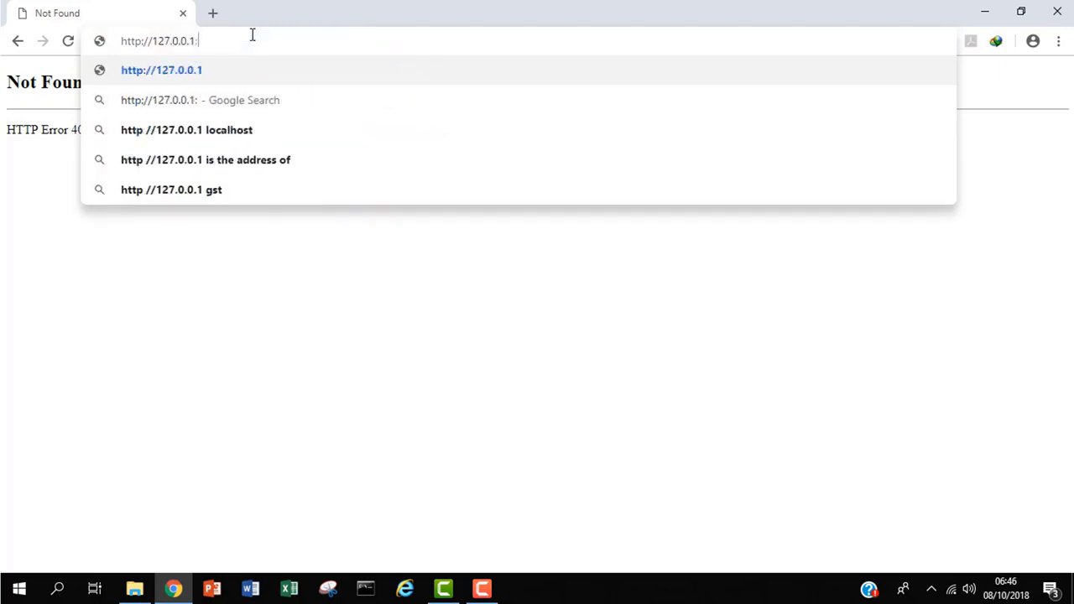
text(:80)
key(Return)
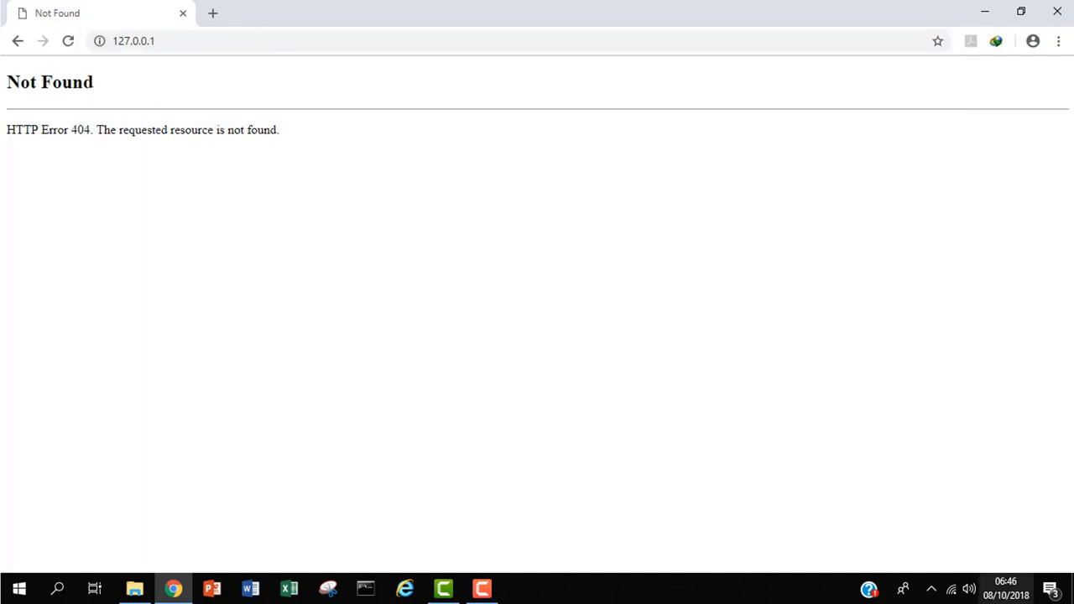
Stop all BioTime services from Service Setting until Close Service Success appears
click(931, 589)
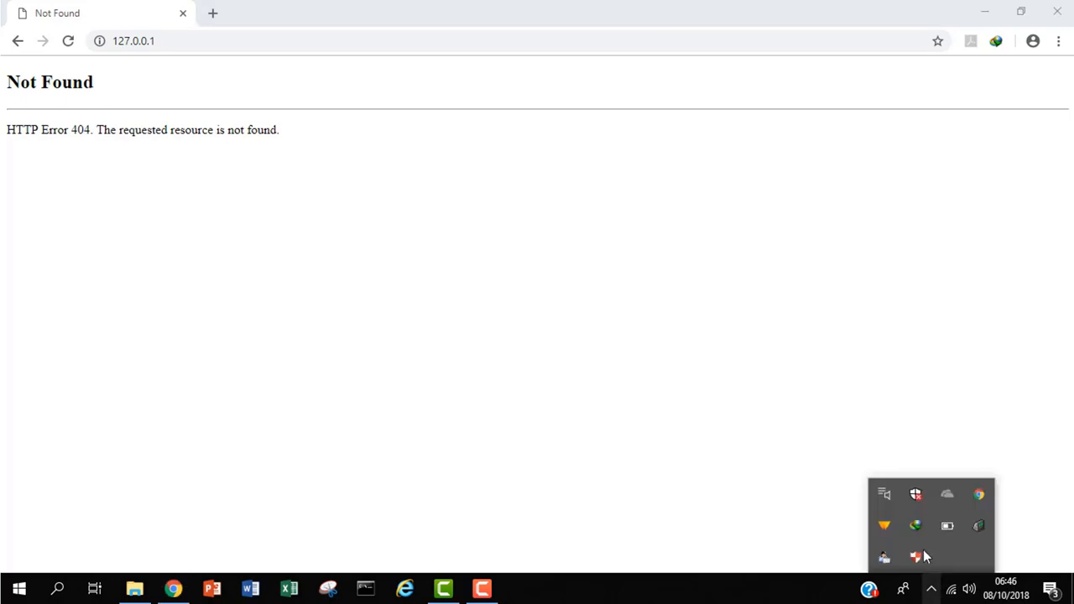
right_click(986, 526)
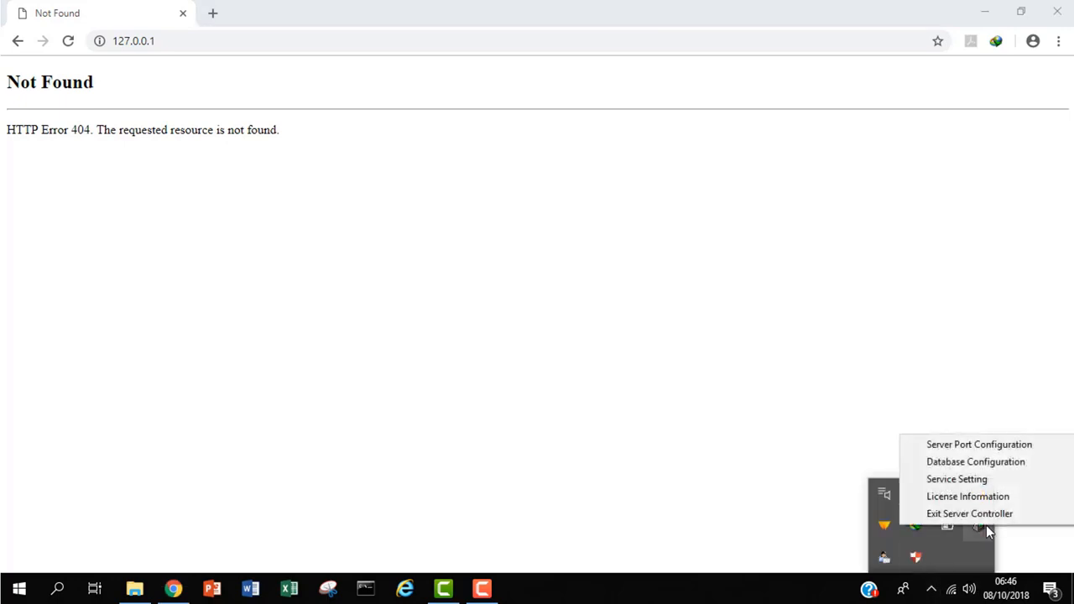
click(986, 485)
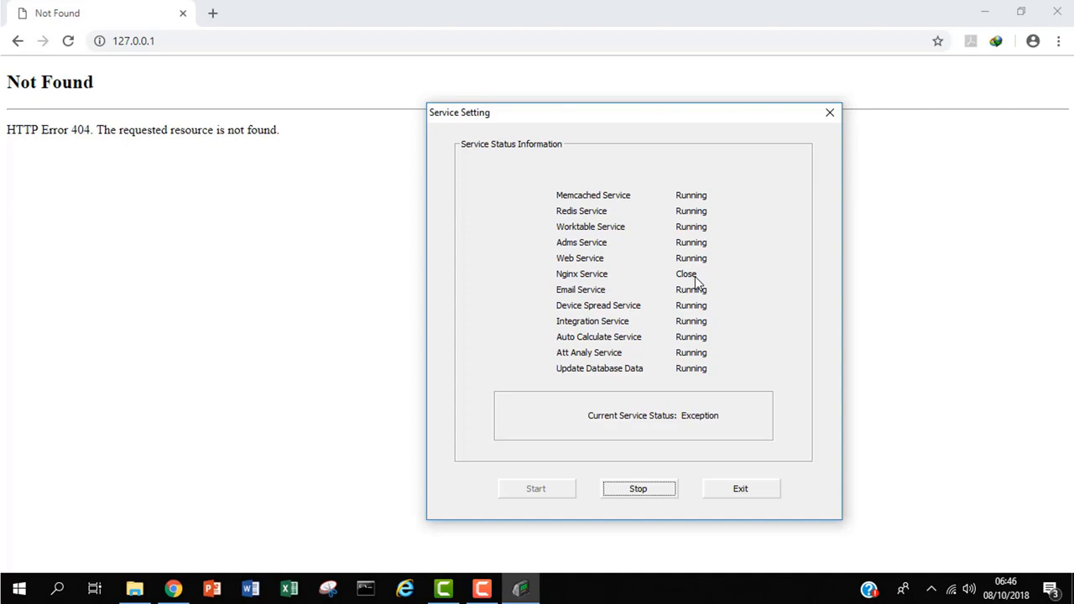
click(639, 495)
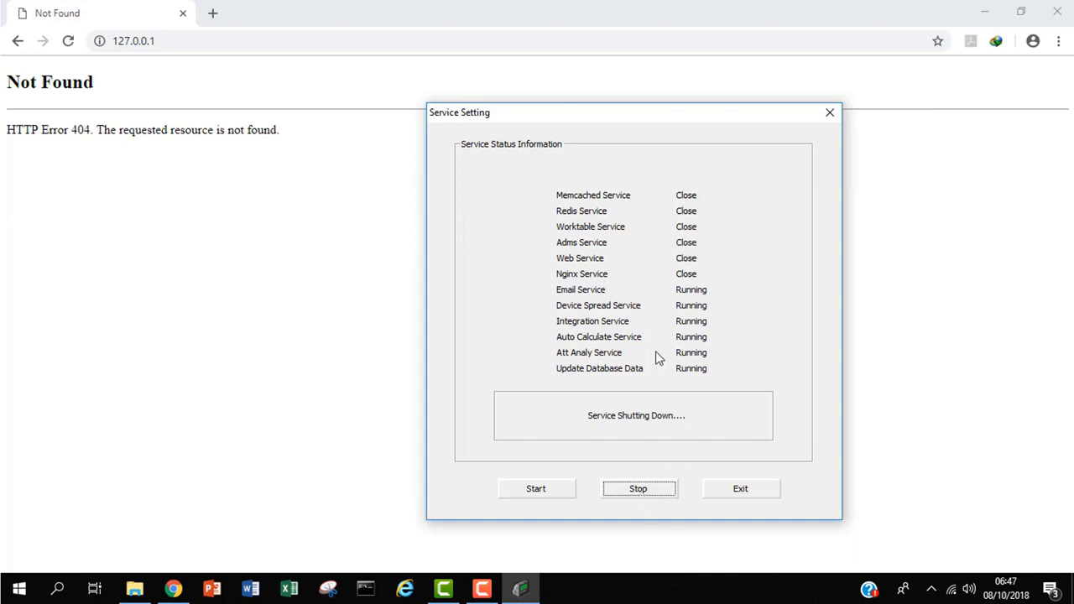
click(932, 589)
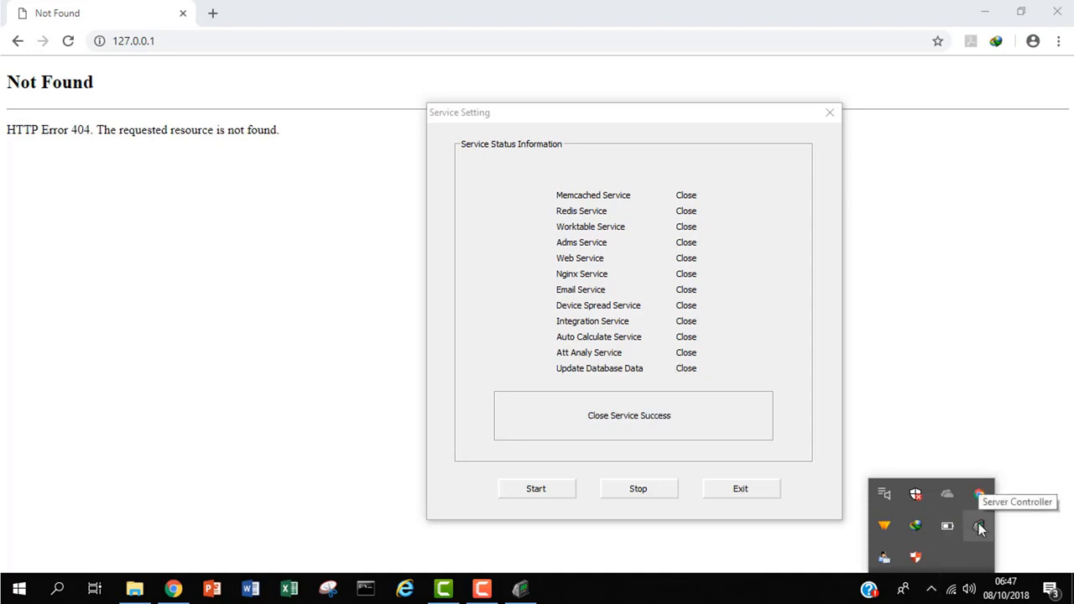
right_click(979, 525)
Change the server port from 80 to 8008, test its availability, and save it
click(991, 443)
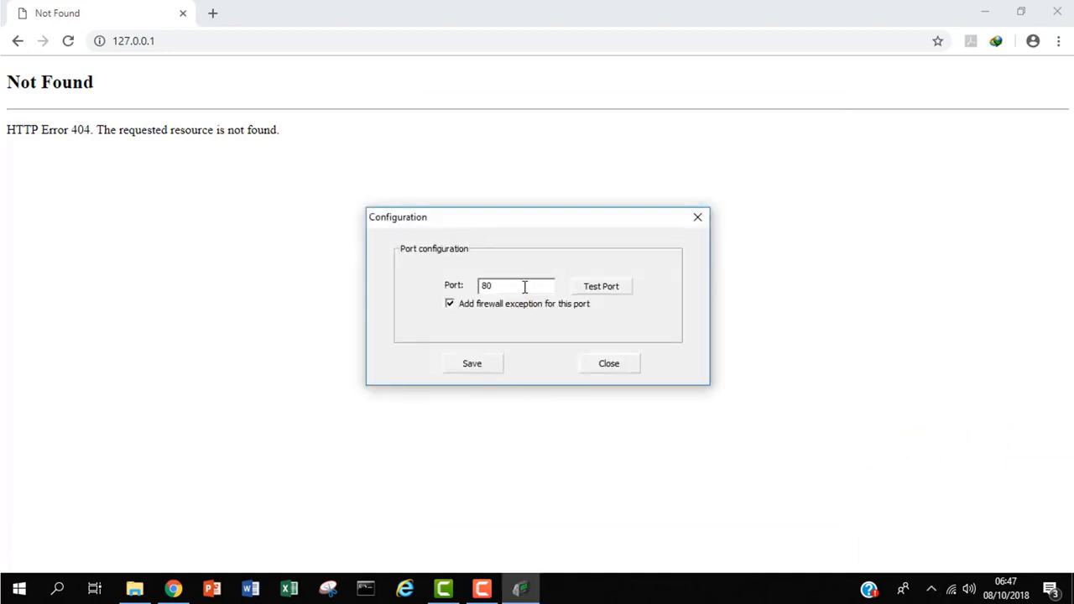
text(08)
click(606, 289)
click(472, 364)
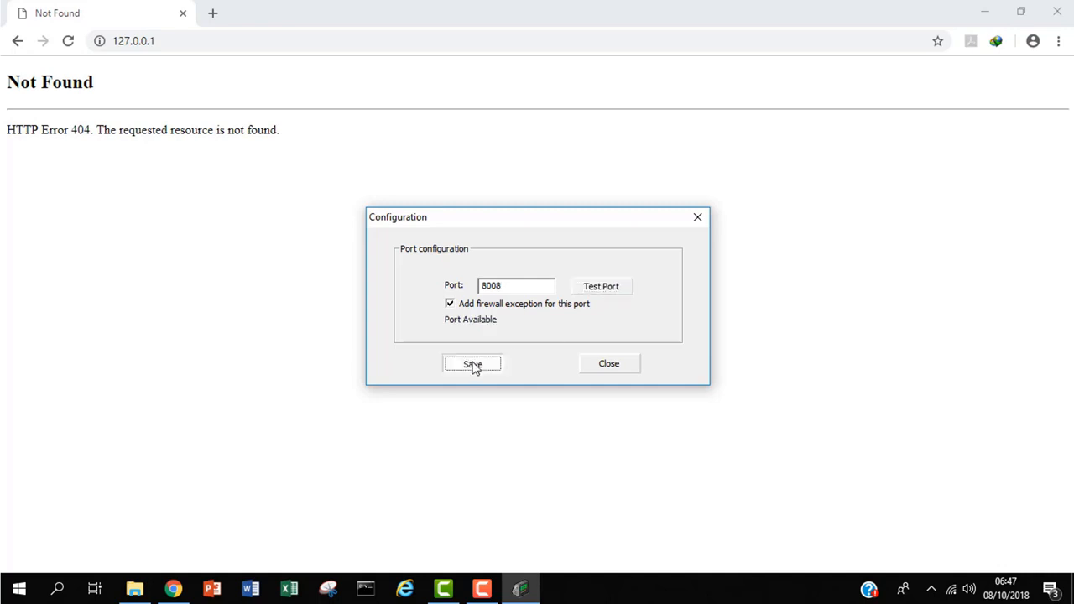
Reopen the Server Controller's Service Setting window from the tray icon
click(931, 589)
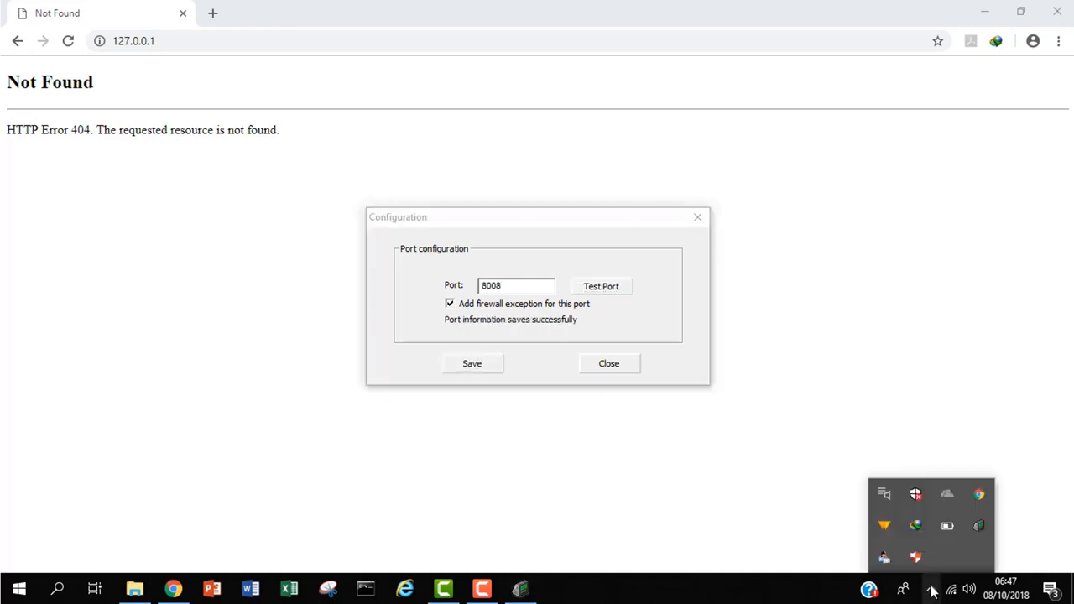
right_click(980, 526)
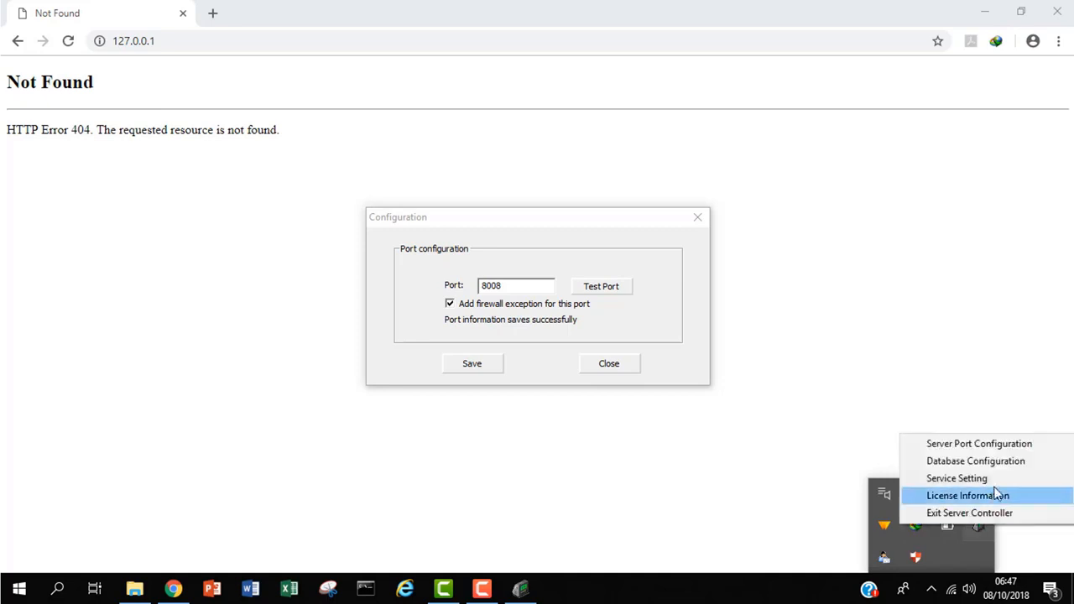
click(1001, 479)
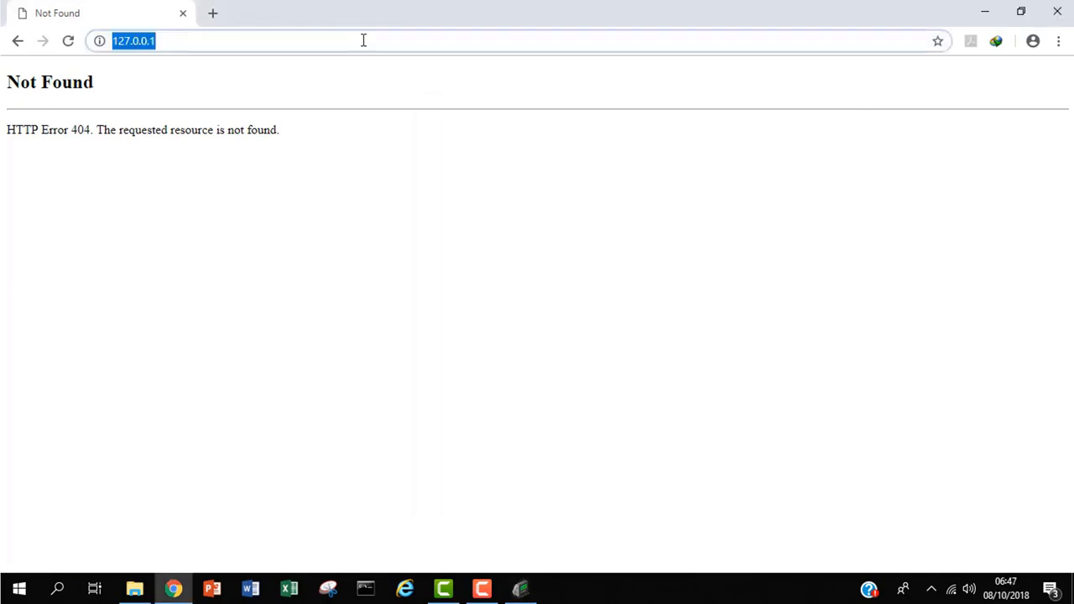
Load the BioTime web console at 127.0.0.1:8008
click(364, 40)
text(:)
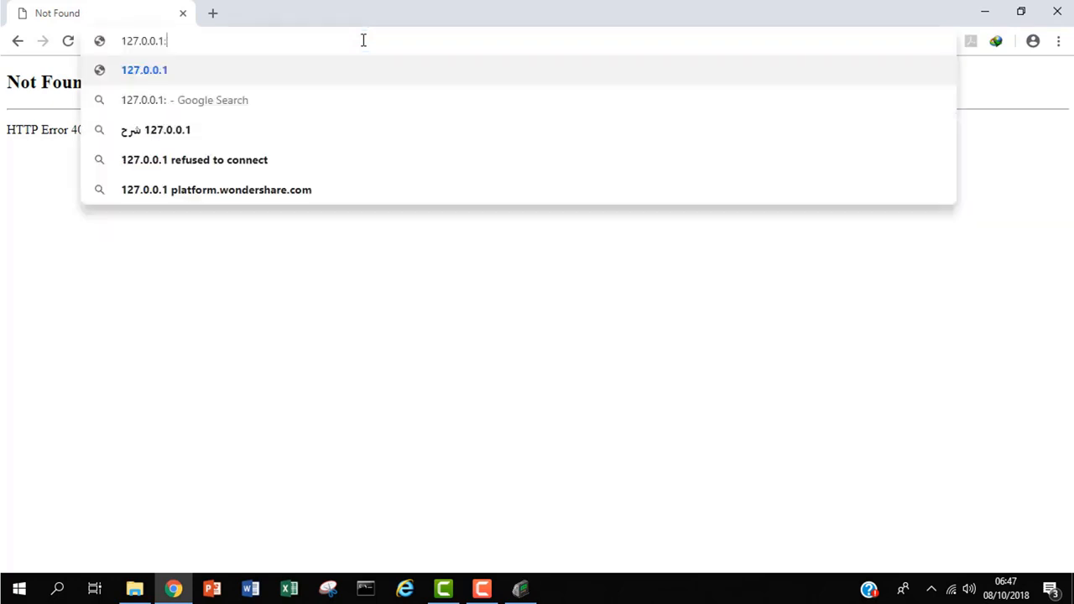
text(800)
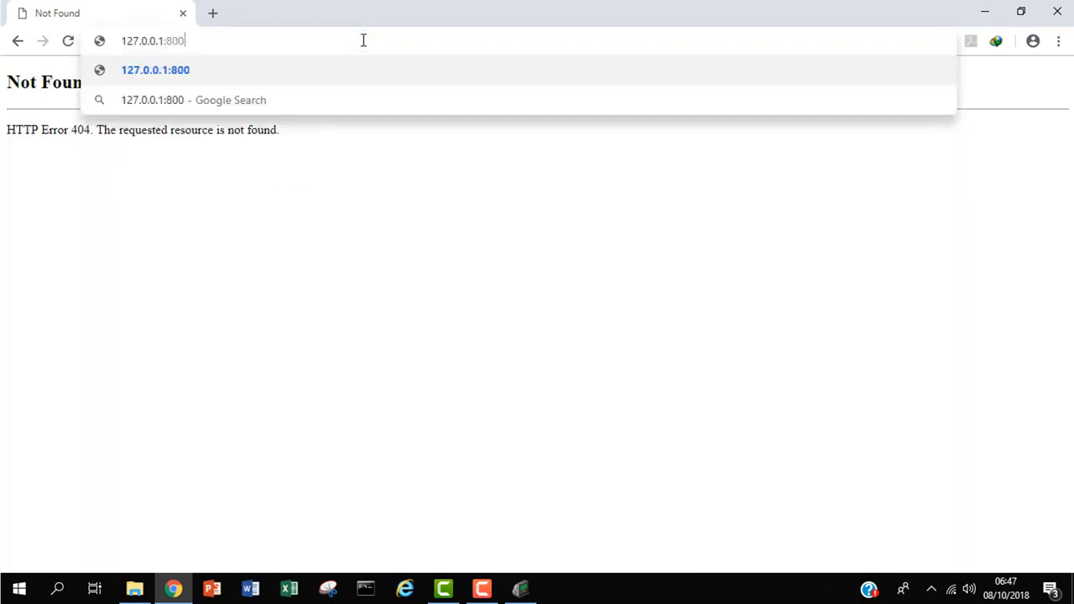
text(8)
key(Return)
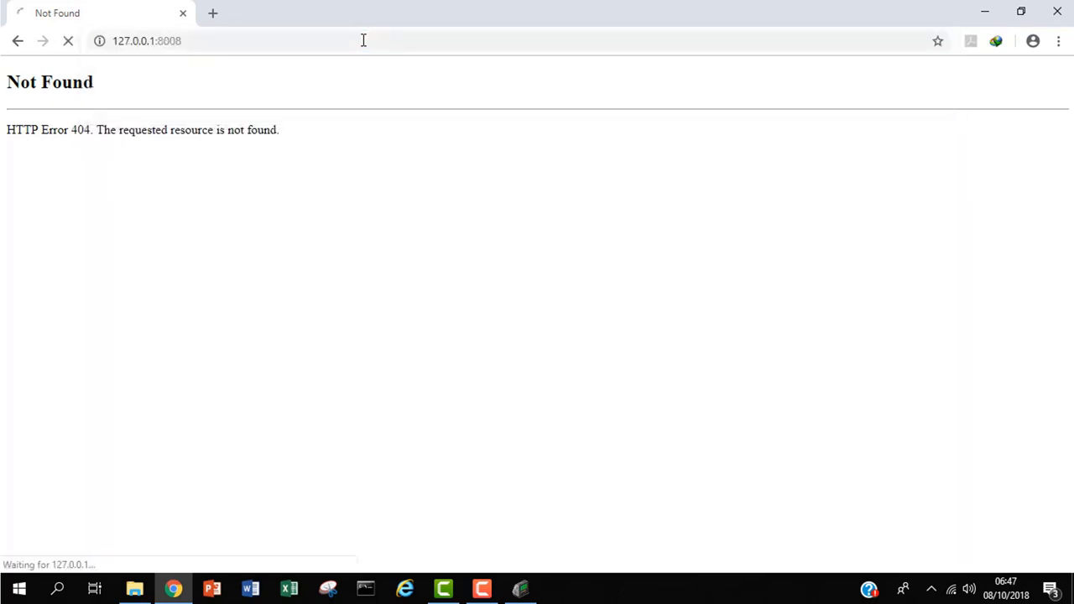
click(238, 41)
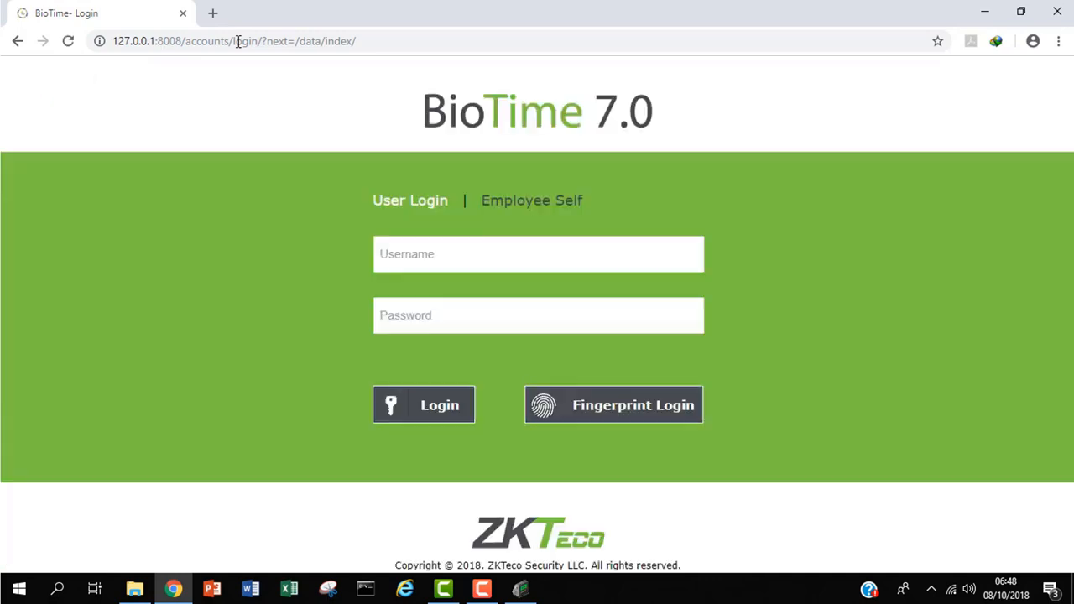
Sign in with the admin username and its password, and dismiss the save-password offer
click(400, 257)
text(admin)
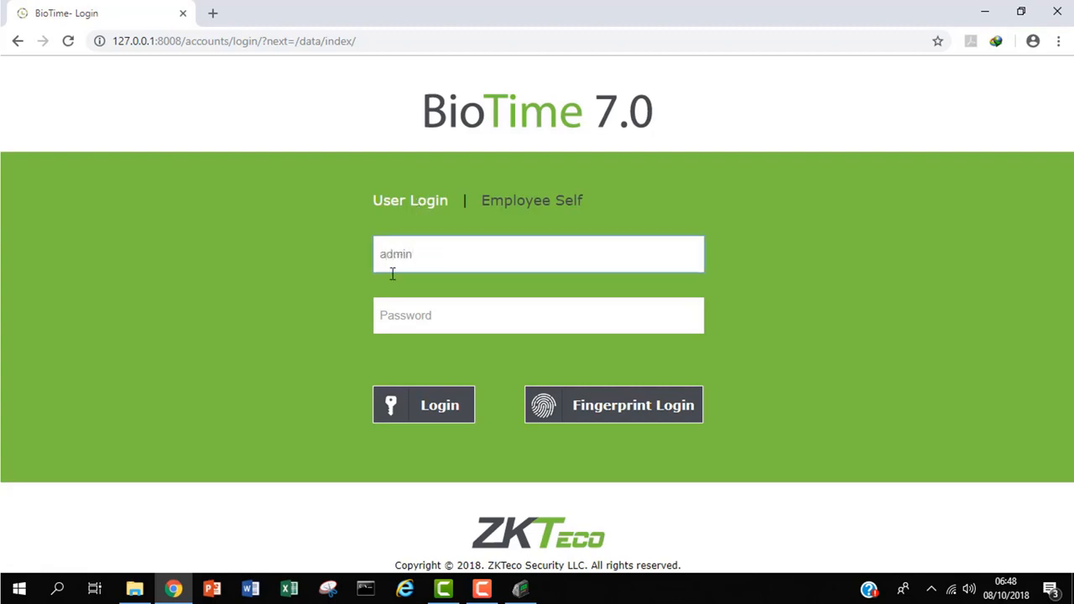
click(384, 316)
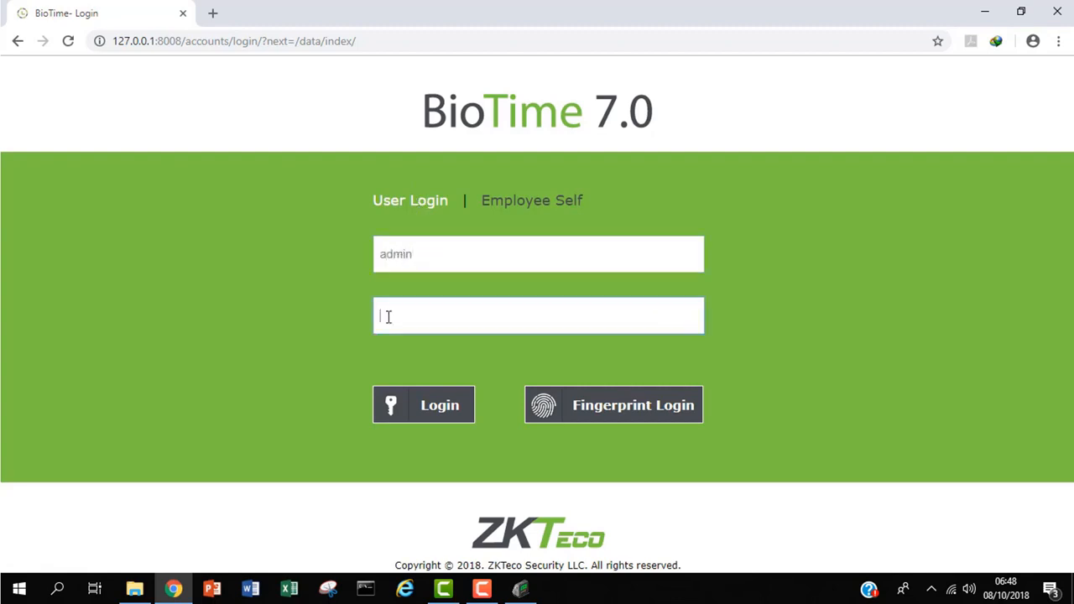
text(admin)
key(Return)
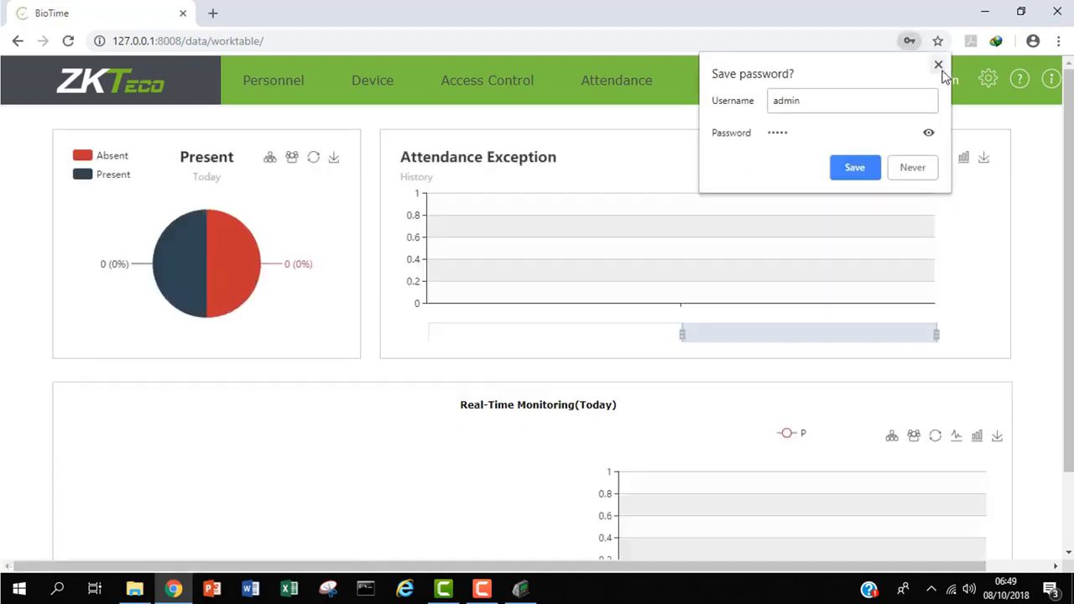
click(939, 67)
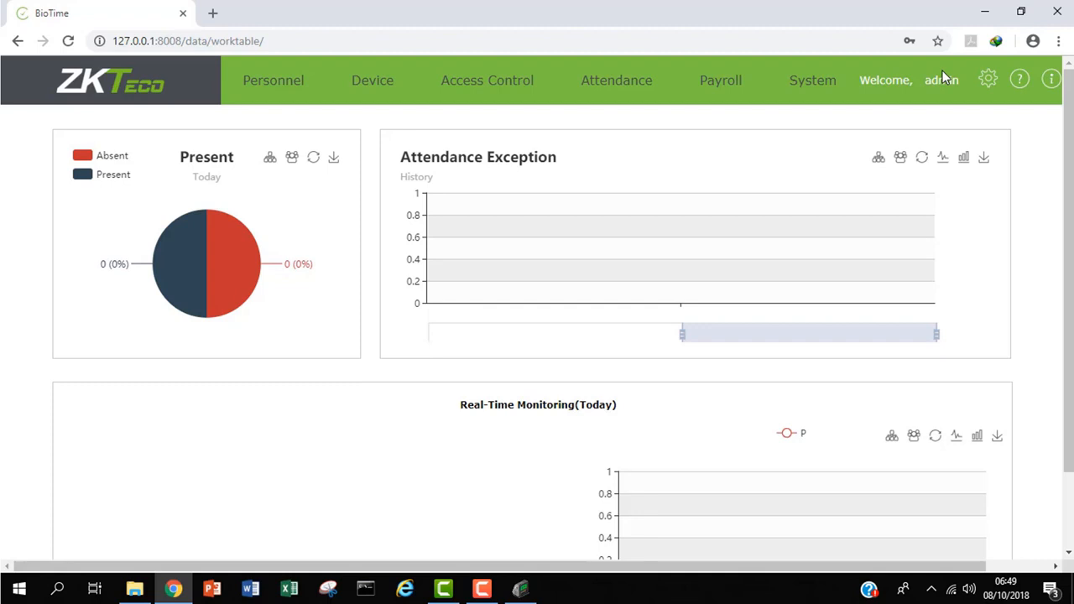
Stop every BioTime service again and launch SQL Server 2014 Management Studio from Windows search
click(983, 8)
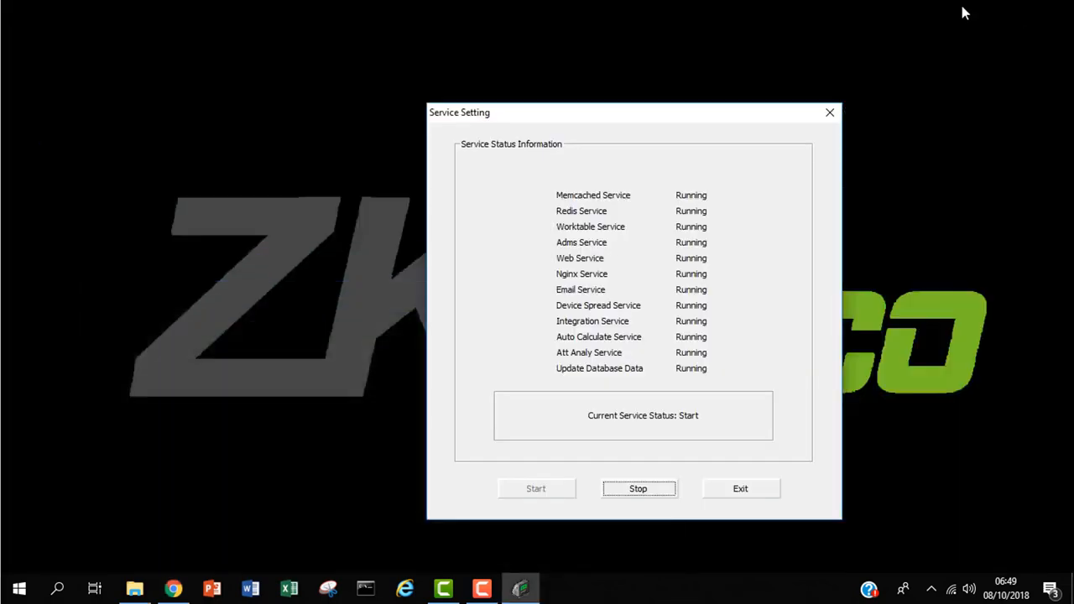
click(626, 497)
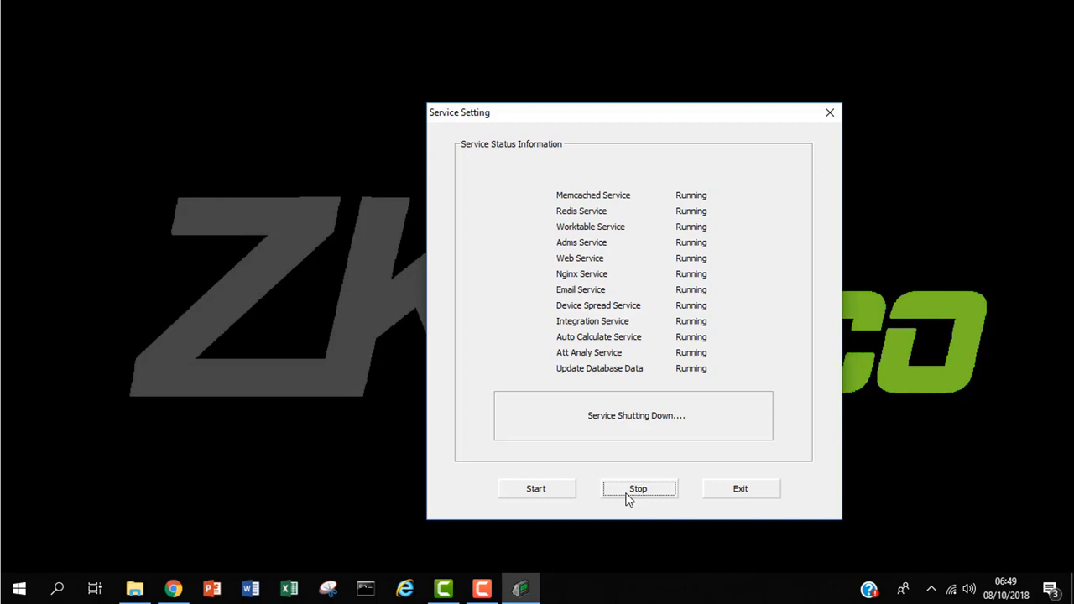
click(57, 590)
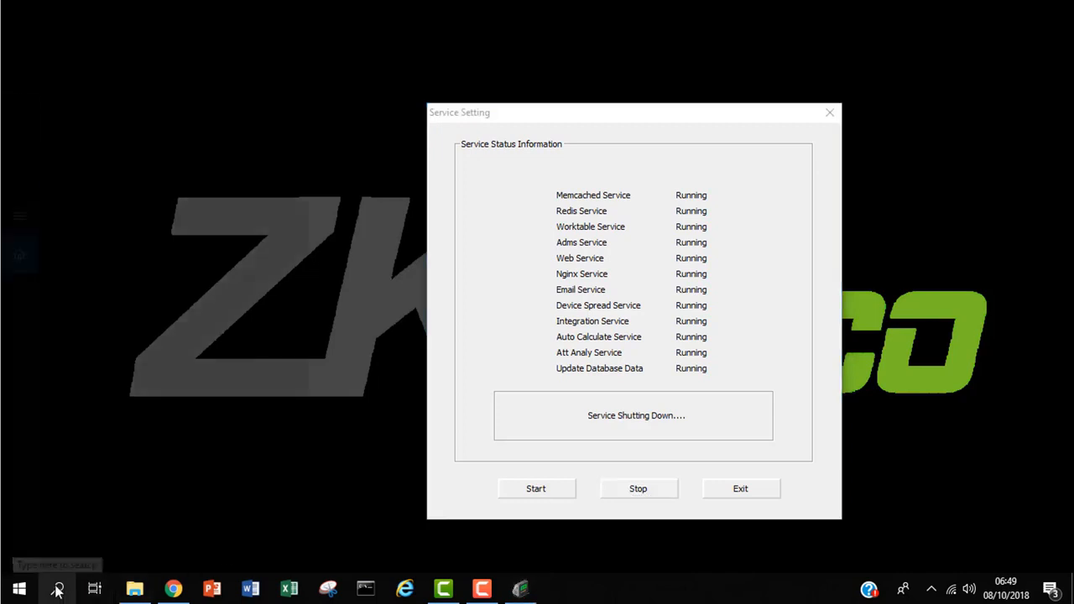
text(sql)
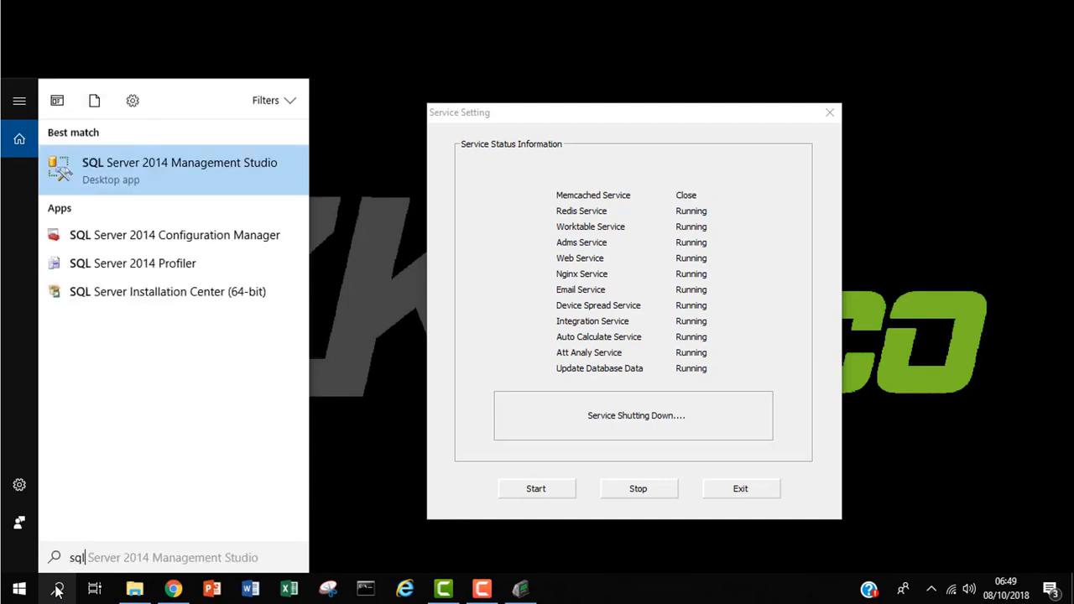
click(249, 166)
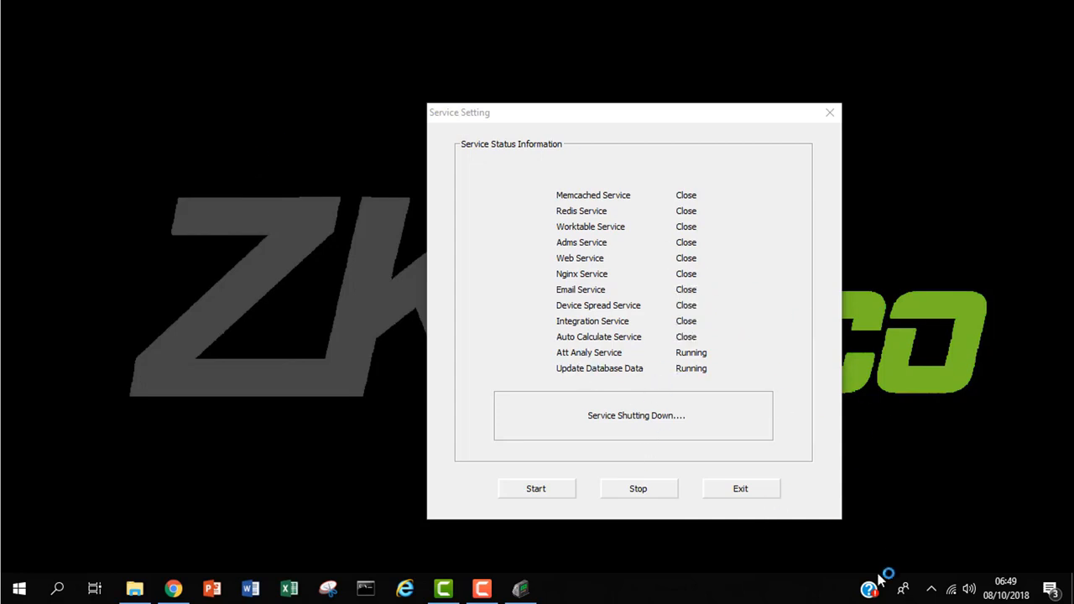
click(936, 592)
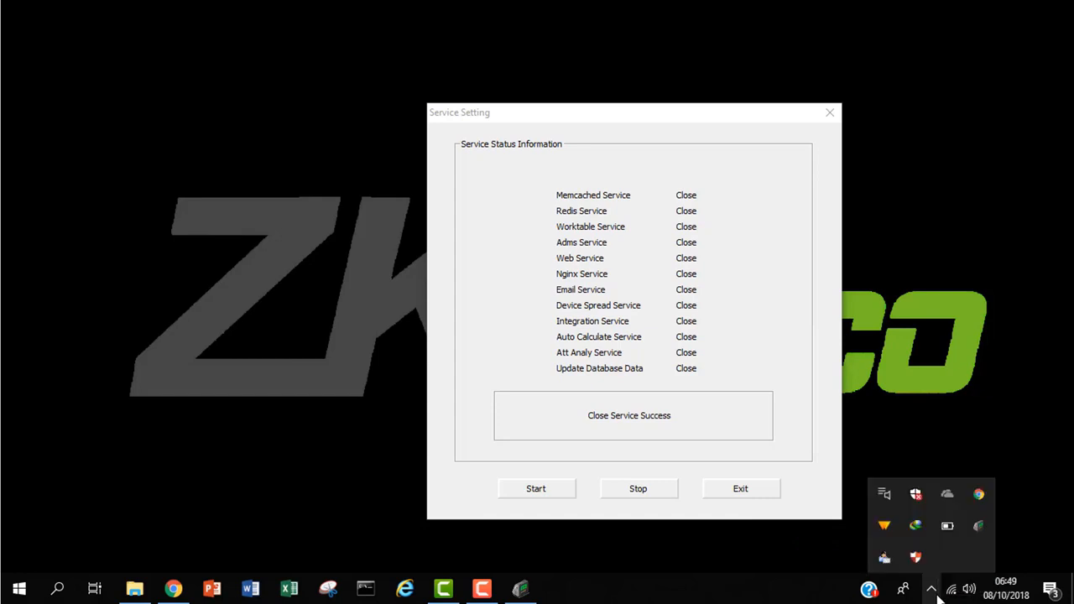
right_click(978, 524)
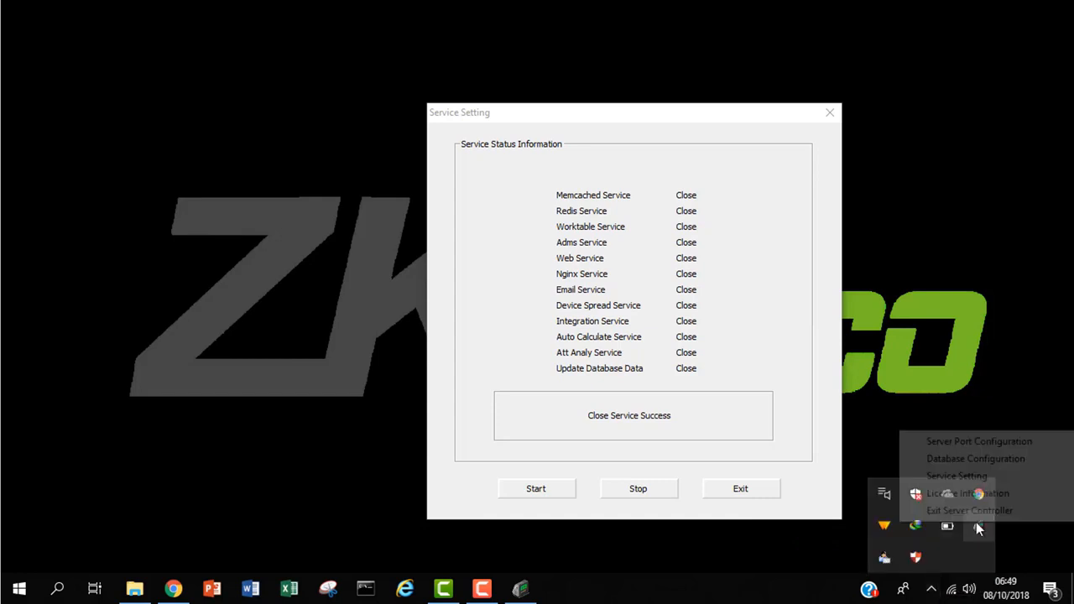
In Database Configuration, switch the database type from postgresql to sqlserver on port 1433
click(1038, 469)
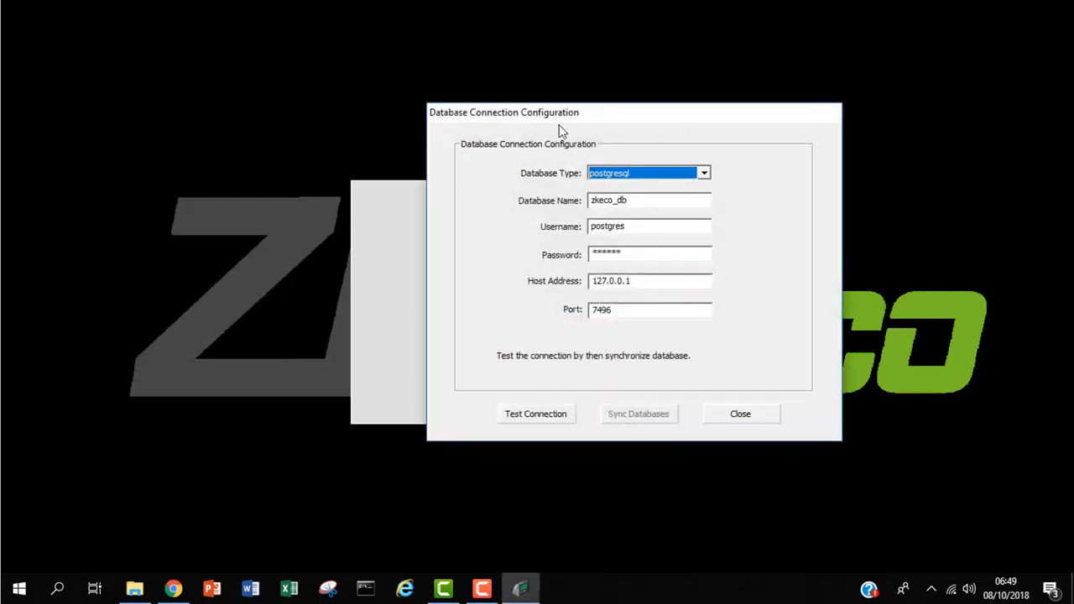
click(708, 171)
click(683, 189)
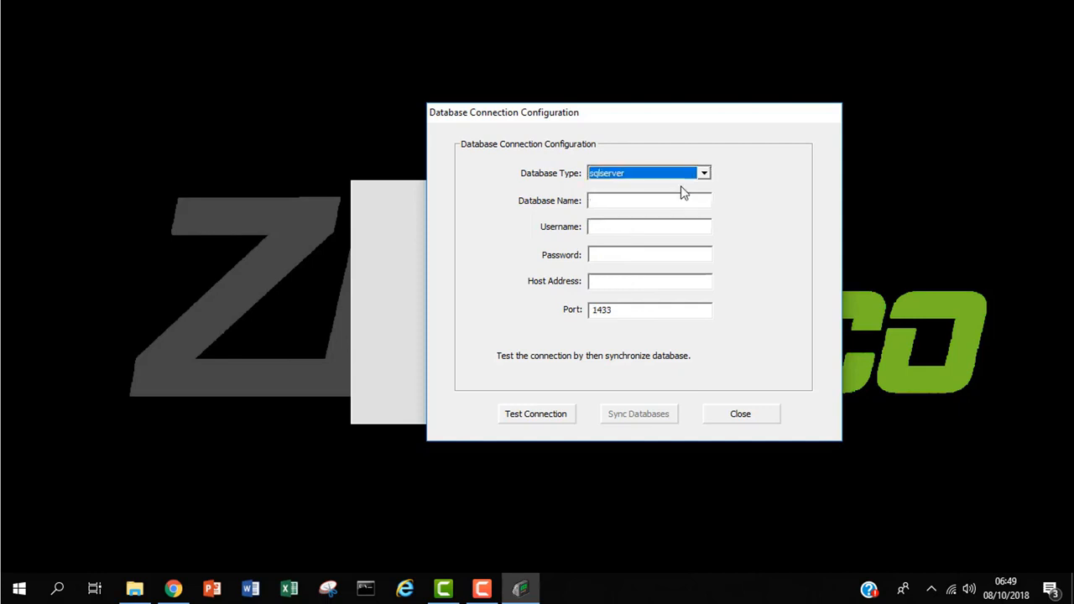
click(642, 204)
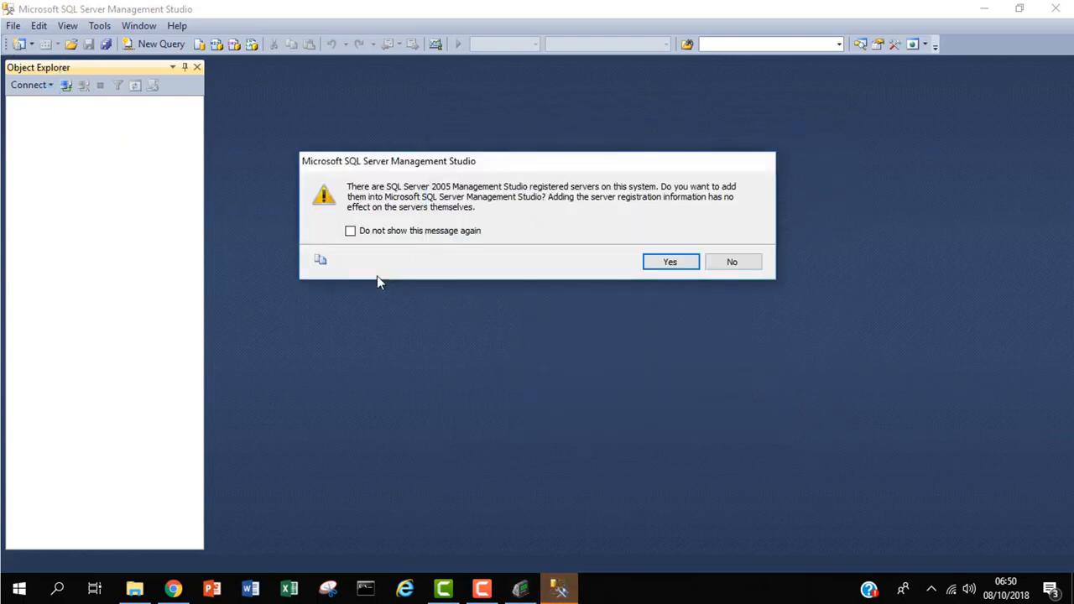
Decline the registered-server import, connect with the sa login, and expand the Databases folder
click(740, 262)
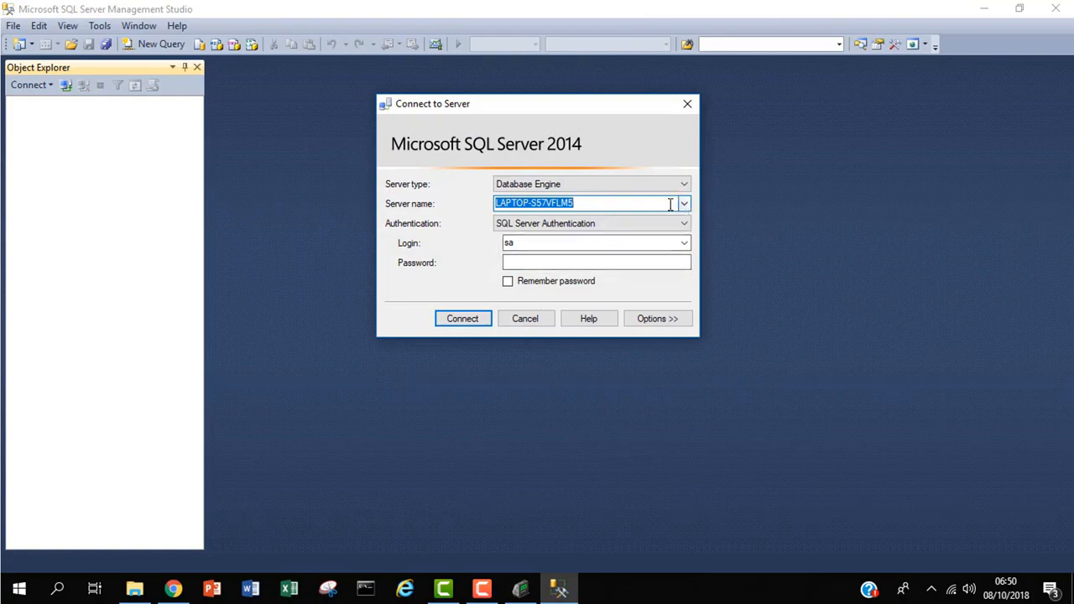
click(574, 263)
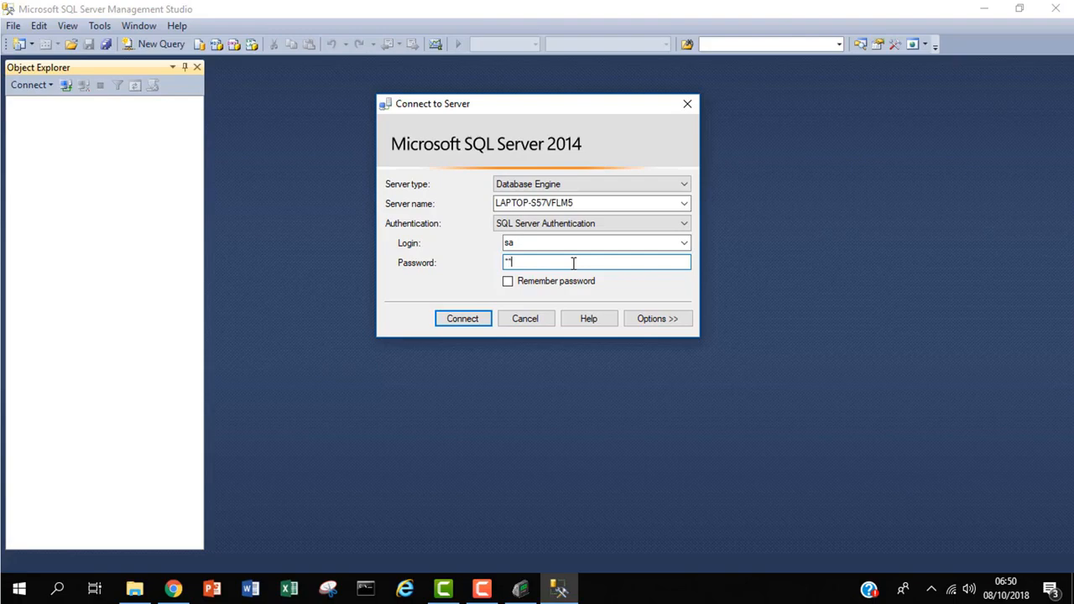
key(Return)
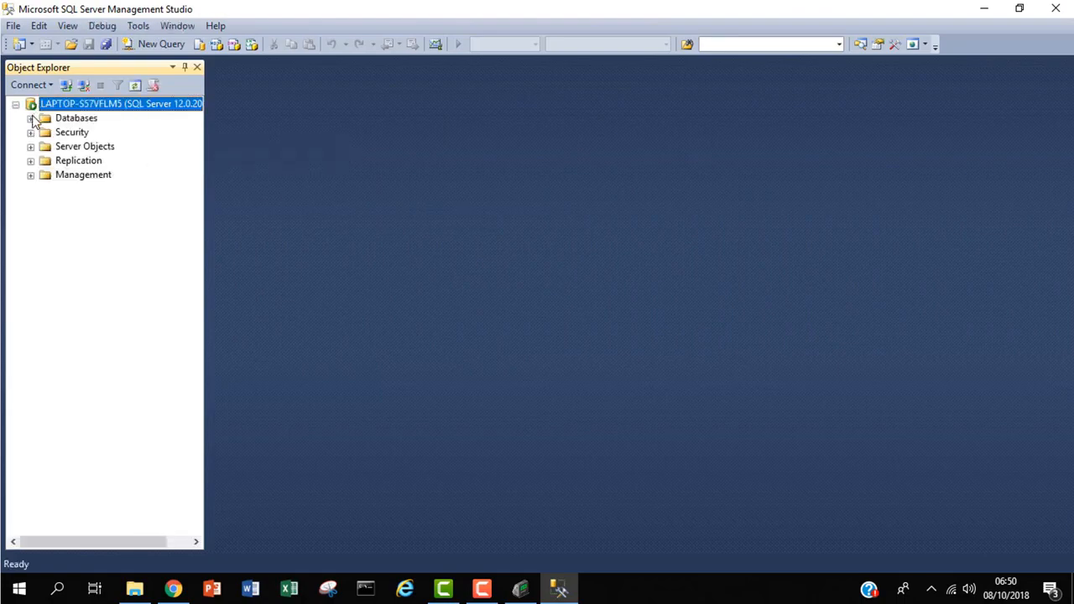
click(32, 119)
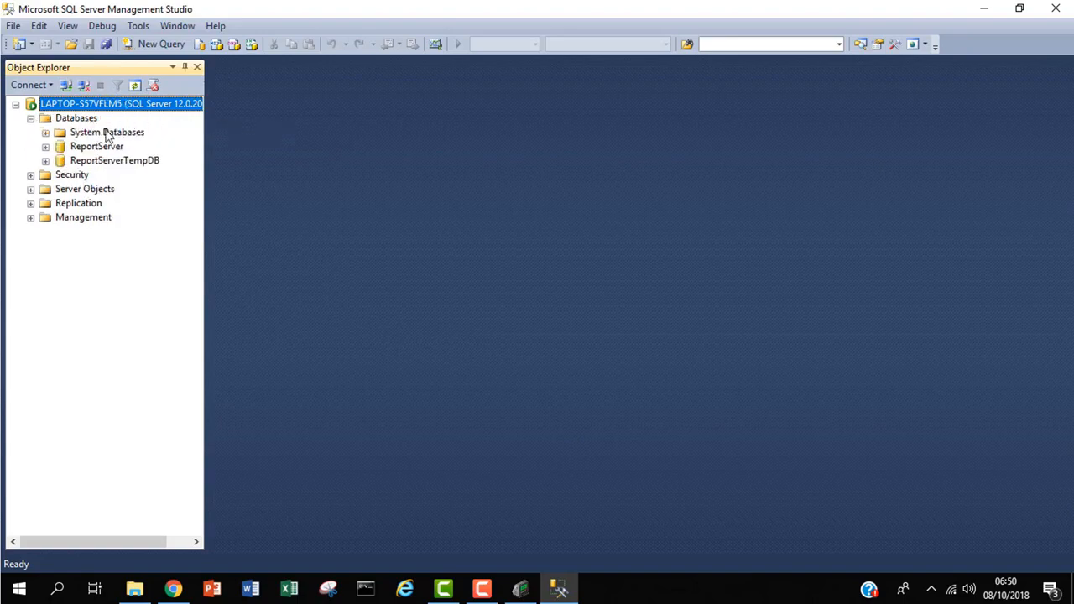
click(84, 121)
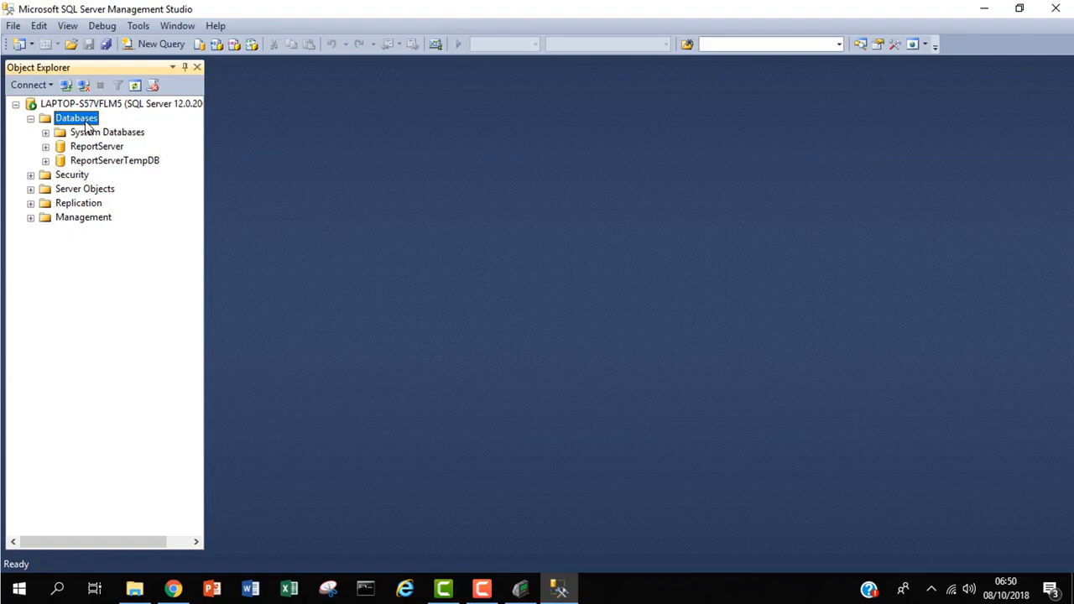
right_click(85, 122)
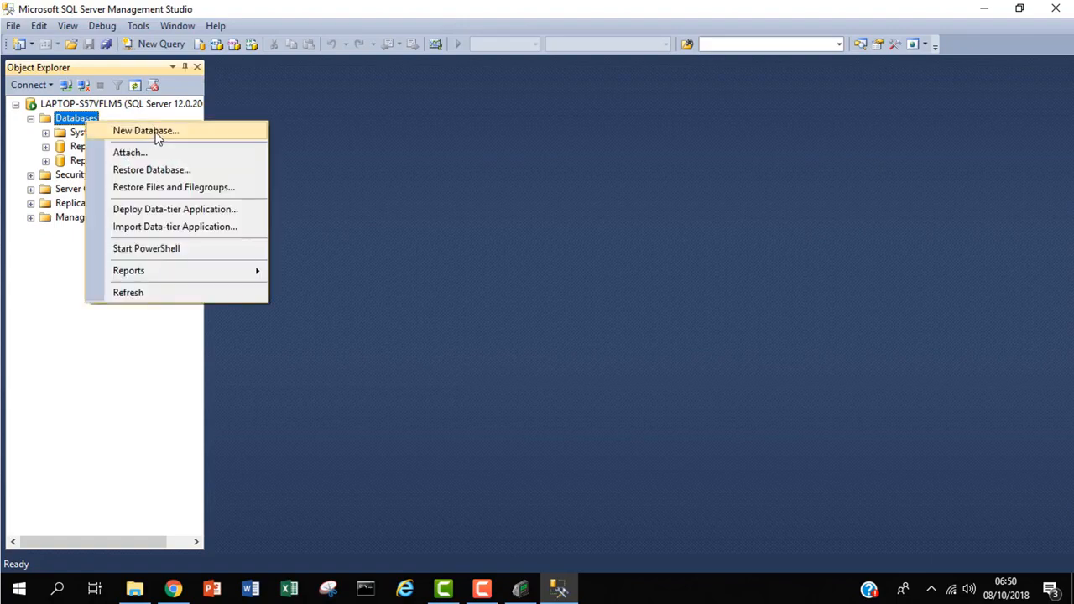
Create a new database named Biotime_db
click(157, 133)
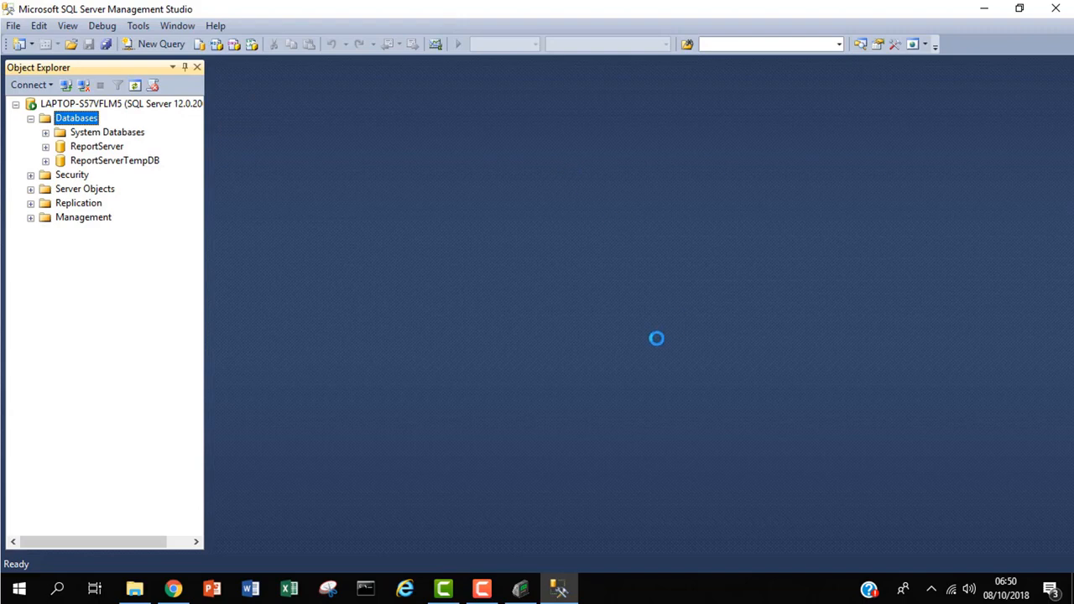
text(1)
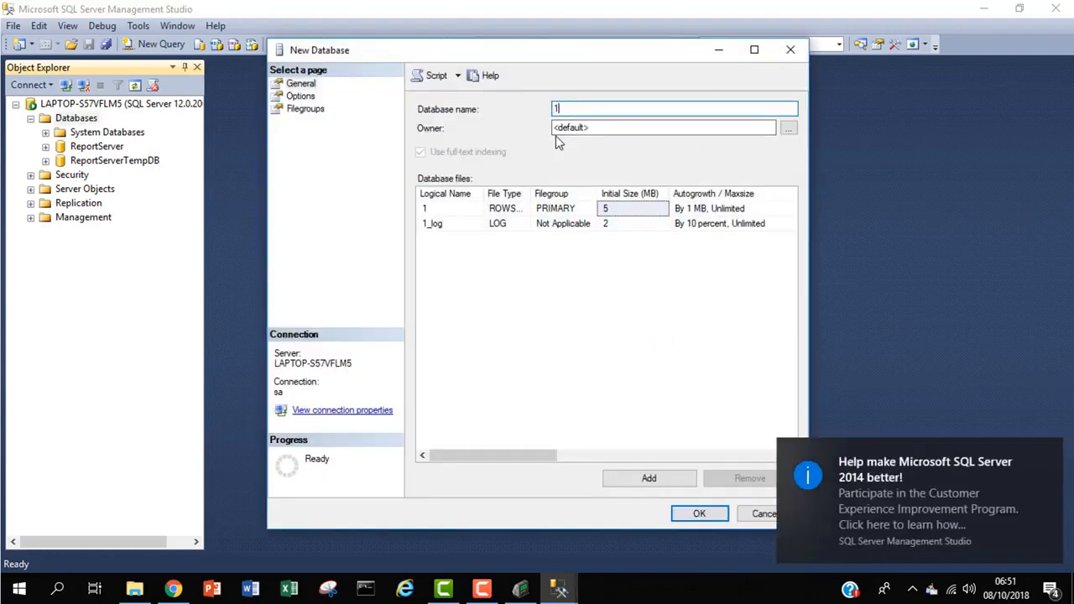
key(BackSpace)
click(1048, 453)
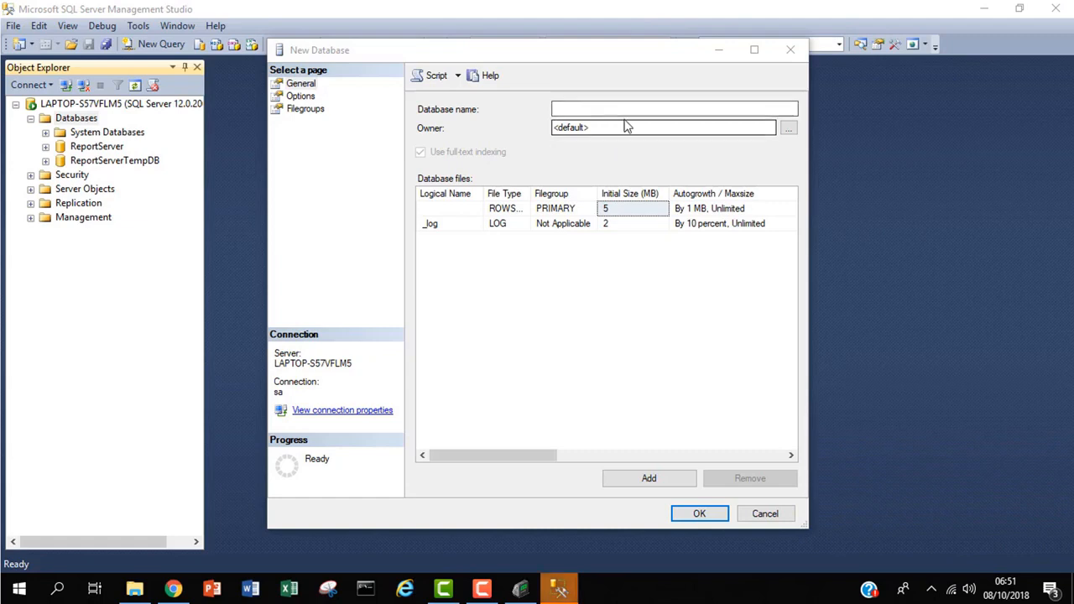
click(651, 109)
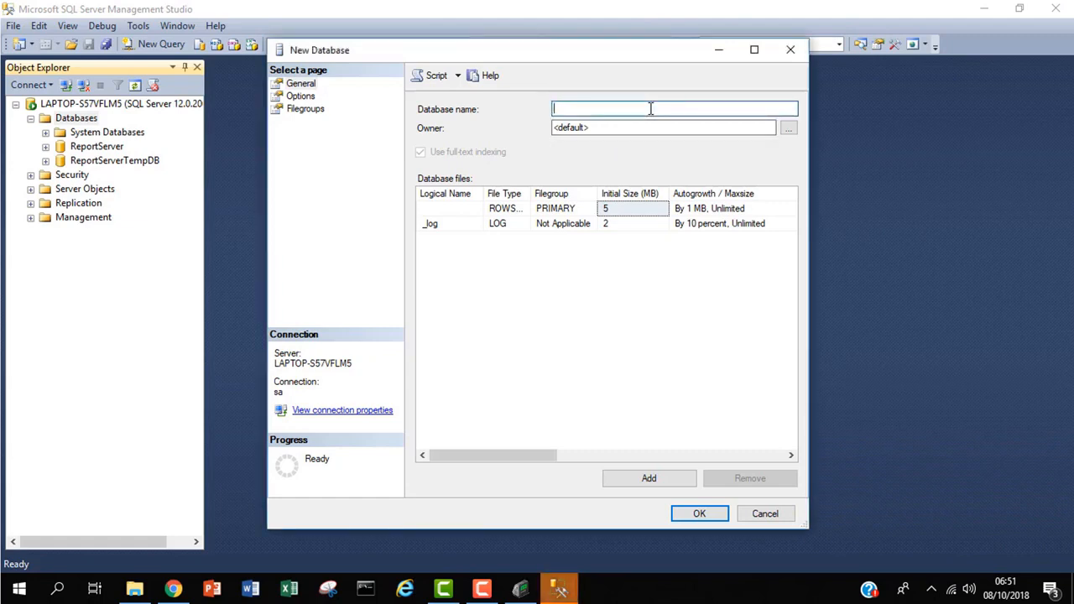
text(Biotime_d)
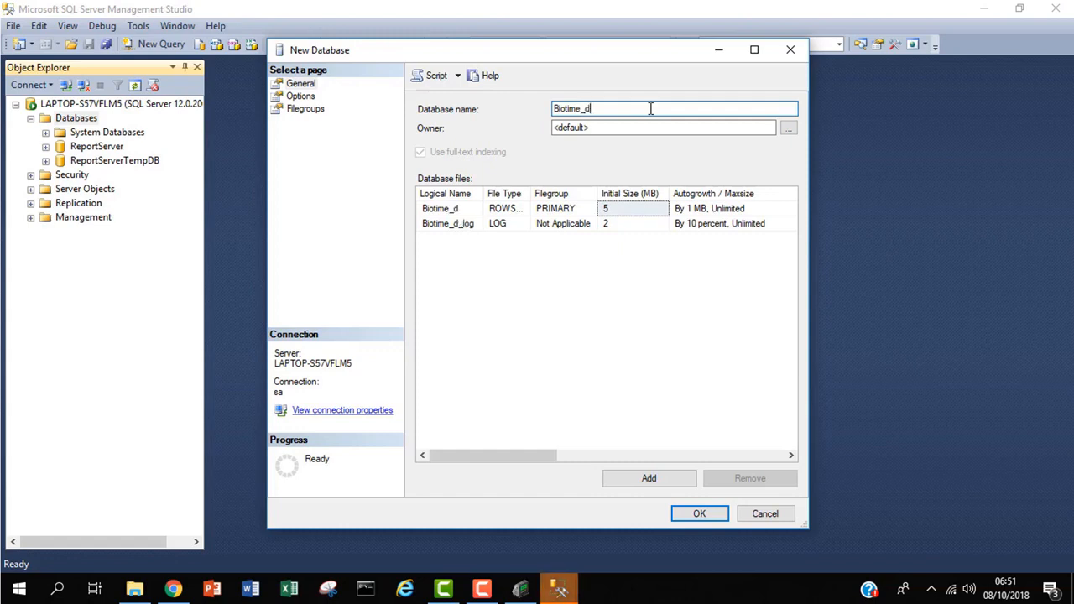
text(b)
click(701, 514)
click(700, 512)
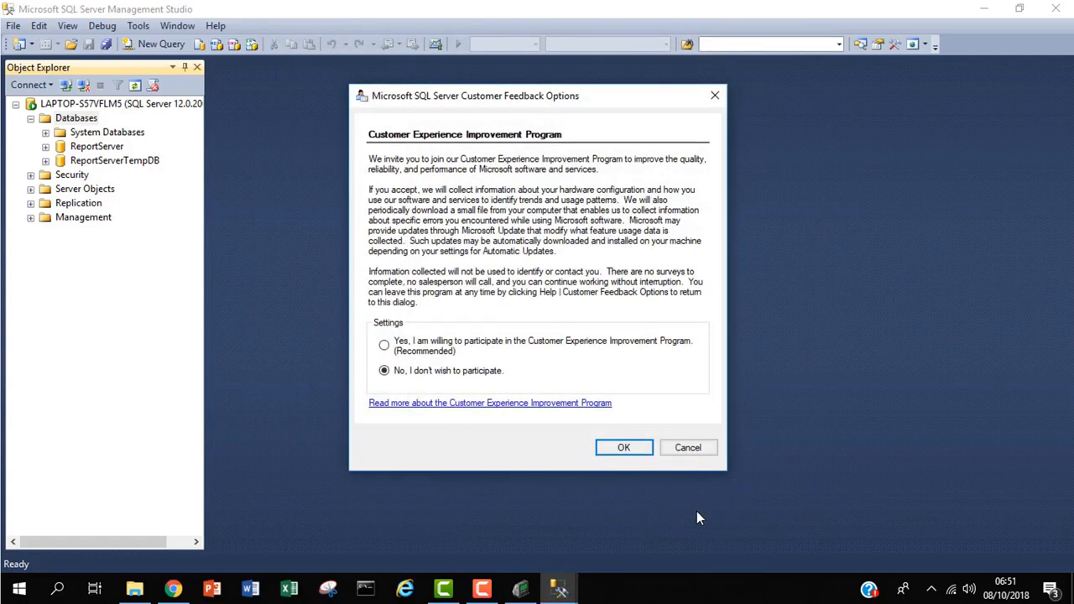
Dismiss the feedback prompt and refresh Databases so Biotime_db is listed
click(619, 450)
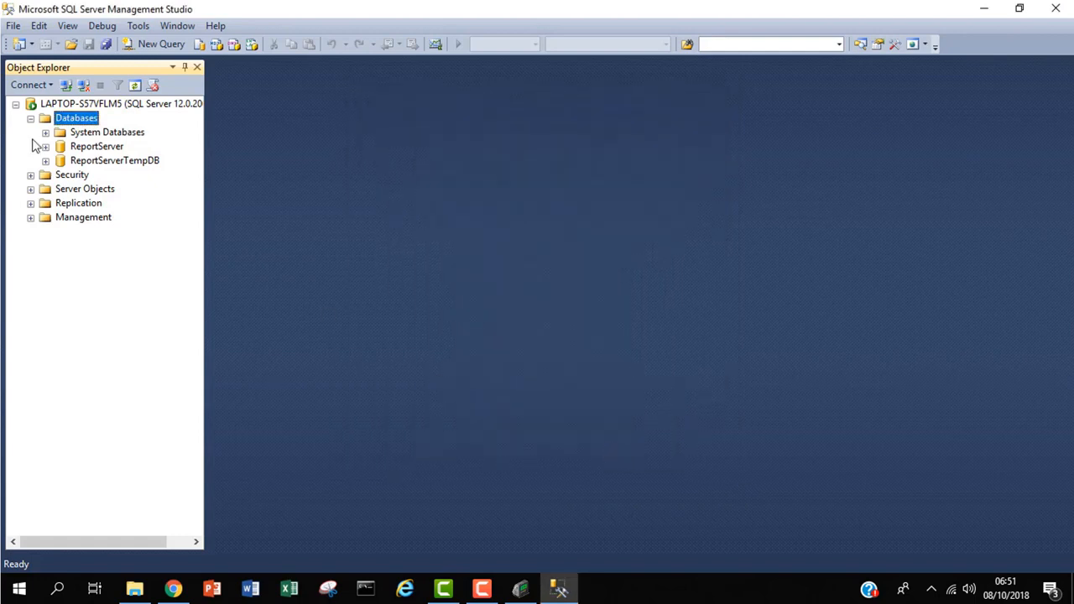
right_click(67, 118)
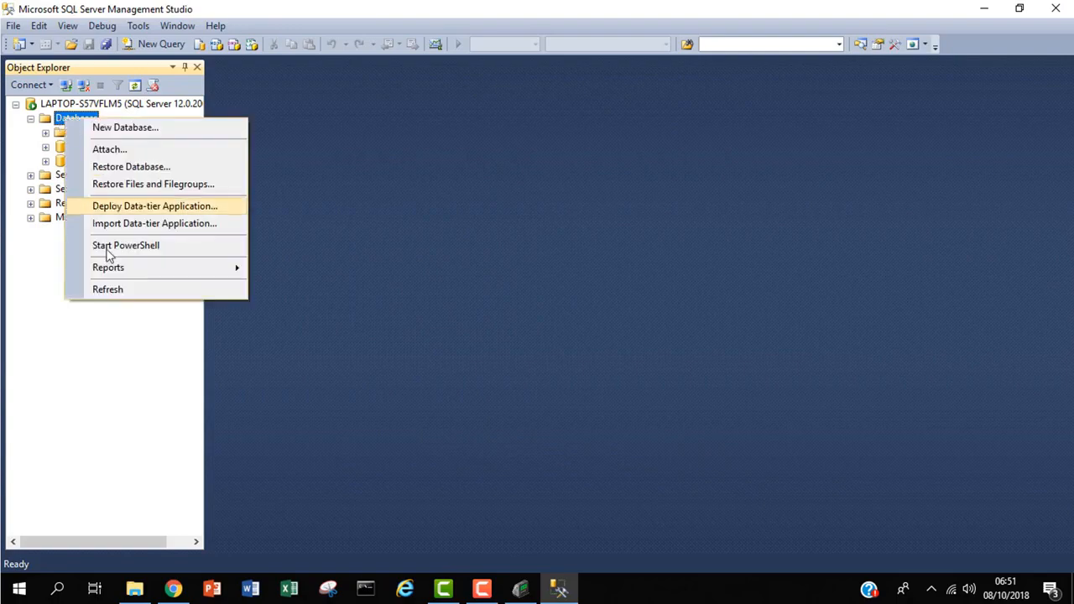
click(109, 290)
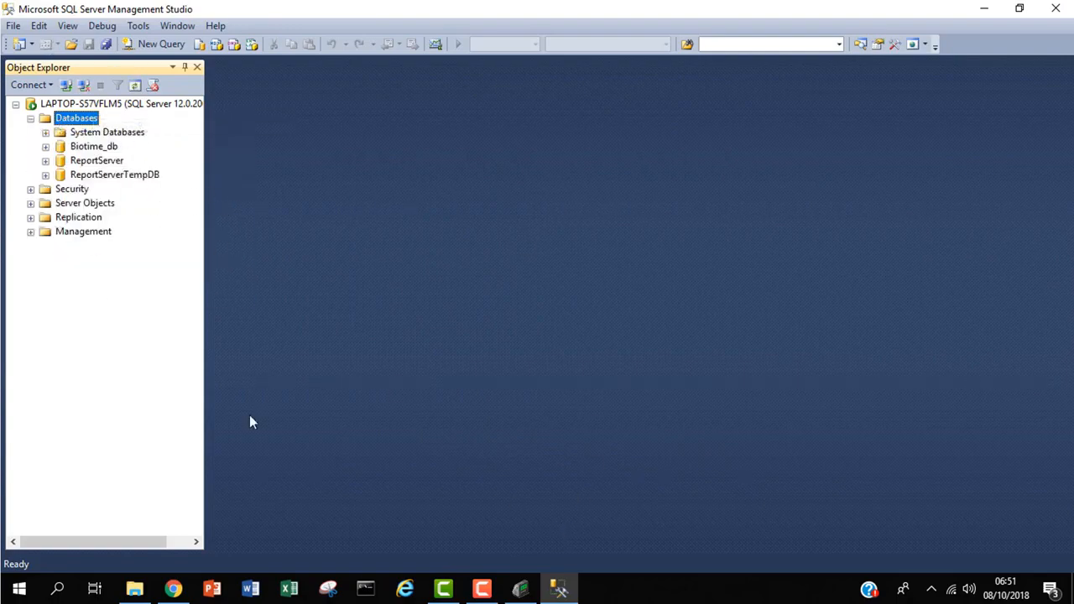
Enter database Biotime_db, username sa, the sa password, and host 127.0.0.1 in the connection settings
click(570, 589)
click(574, 593)
click(574, 593)
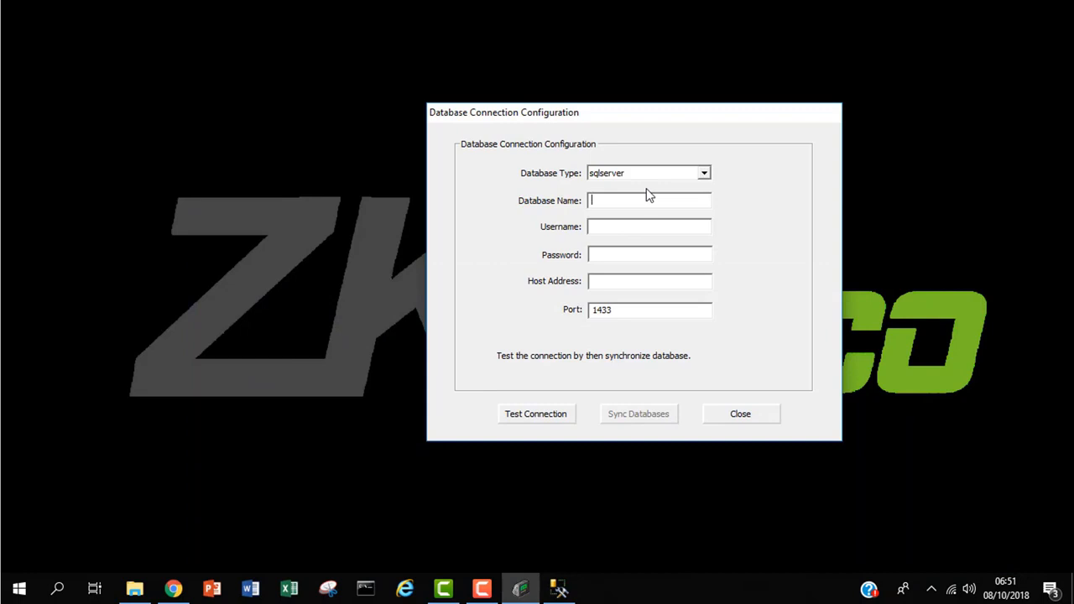
click(647, 199)
text(Biotime_db)
click(628, 226)
text(sa)
click(664, 256)
text(***)
click(609, 282)
text(127.0.0.1)
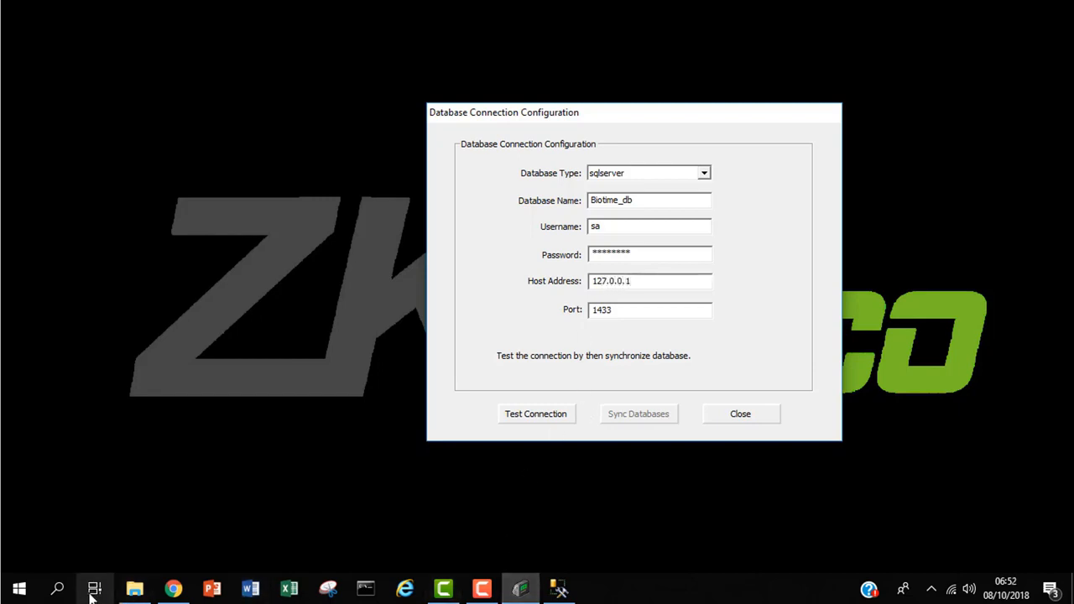
Search Windows for 'sql' and launch SQL Server 2014 Configuration Manager
click(58, 592)
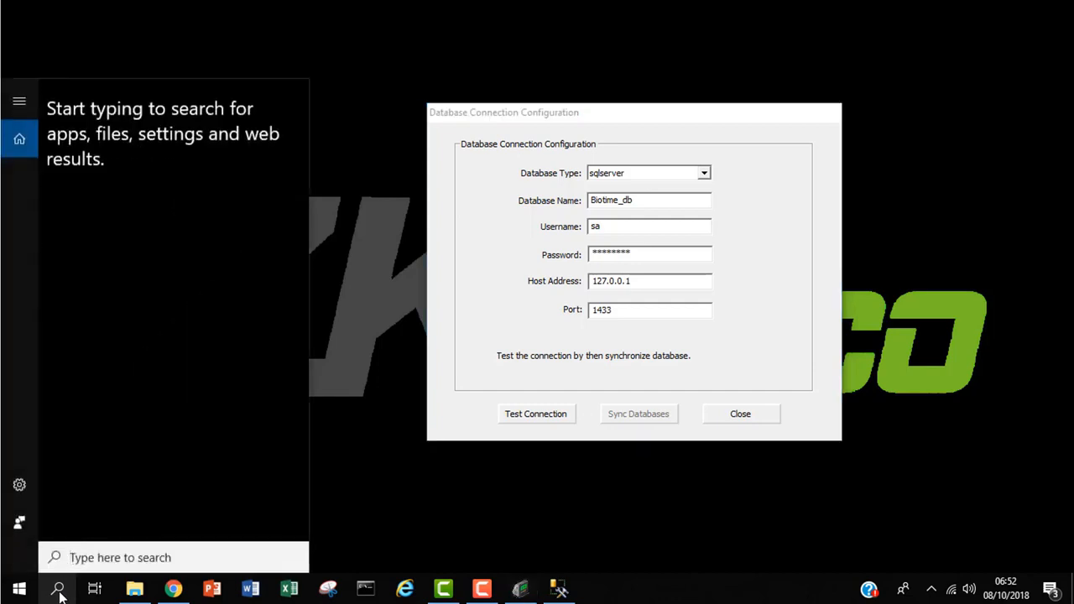
text(sq)
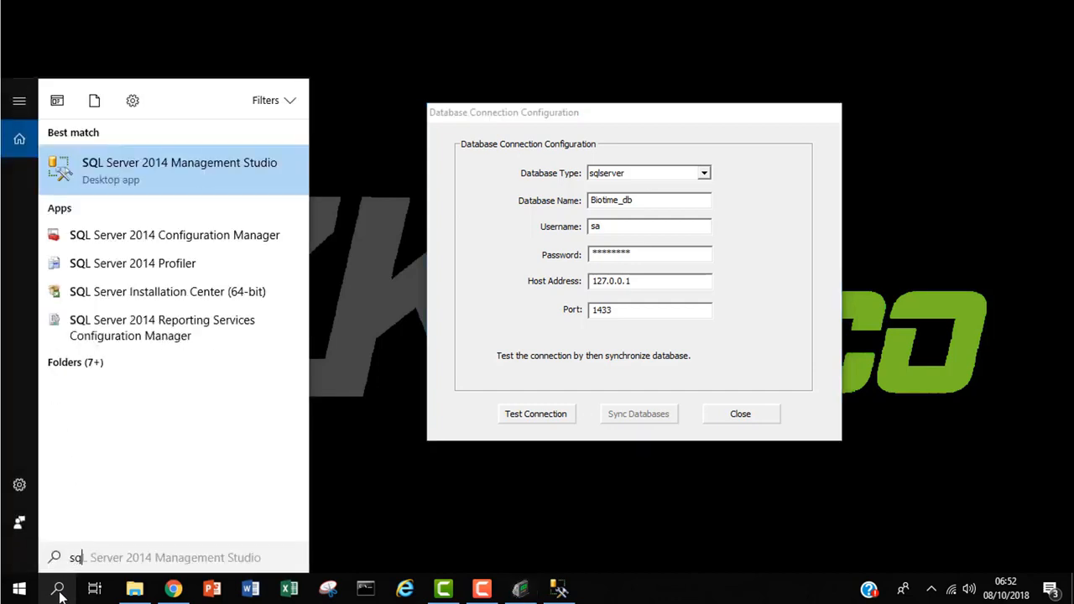
text(l)
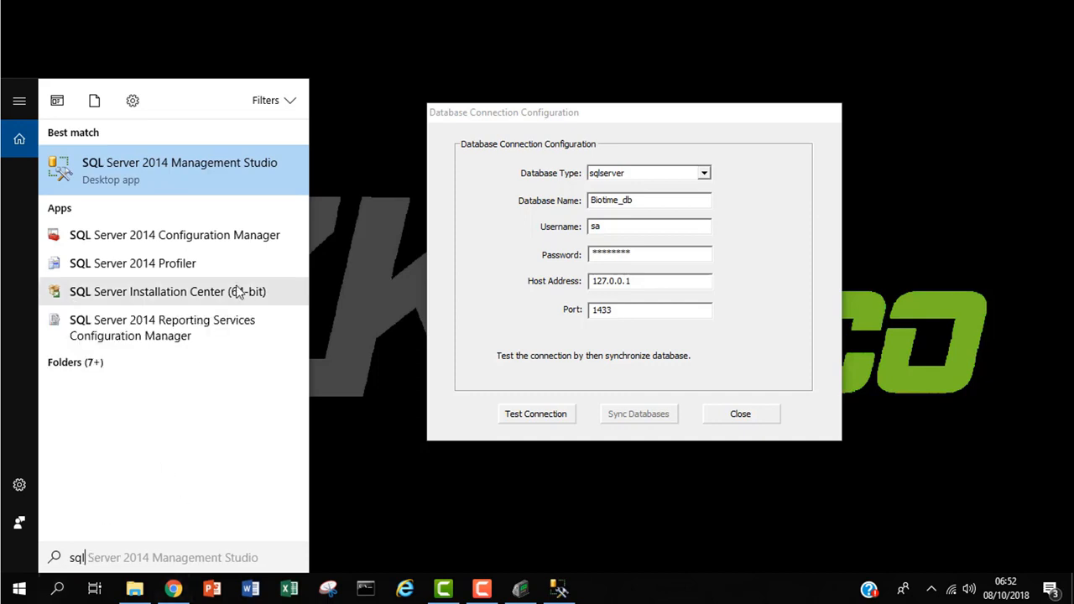
click(224, 249)
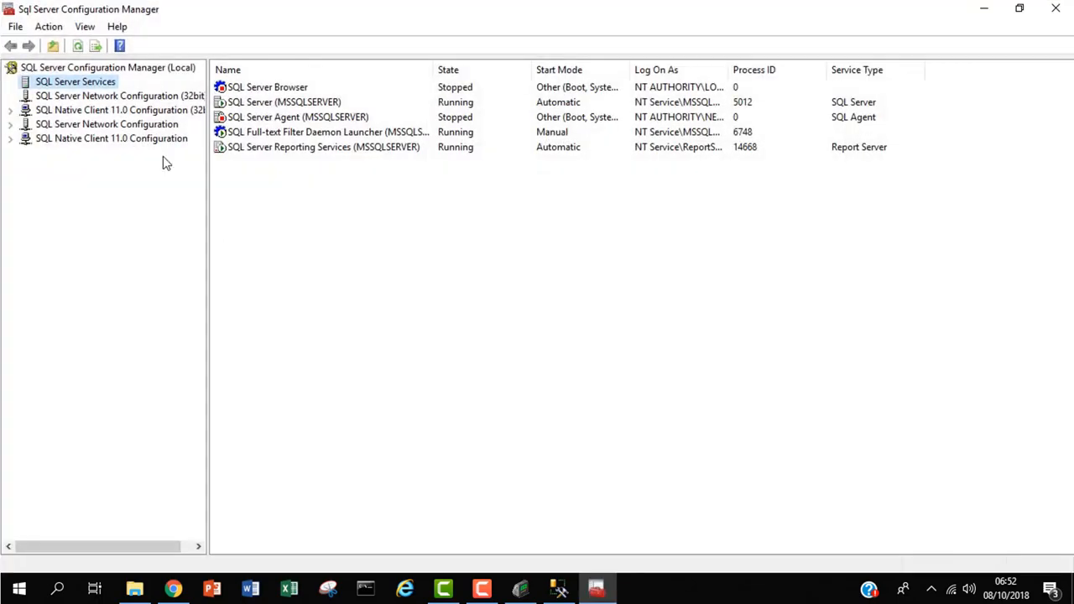
Show the MSSQLSERVER network protocols and bring up the TCP/IP context menu
click(170, 131)
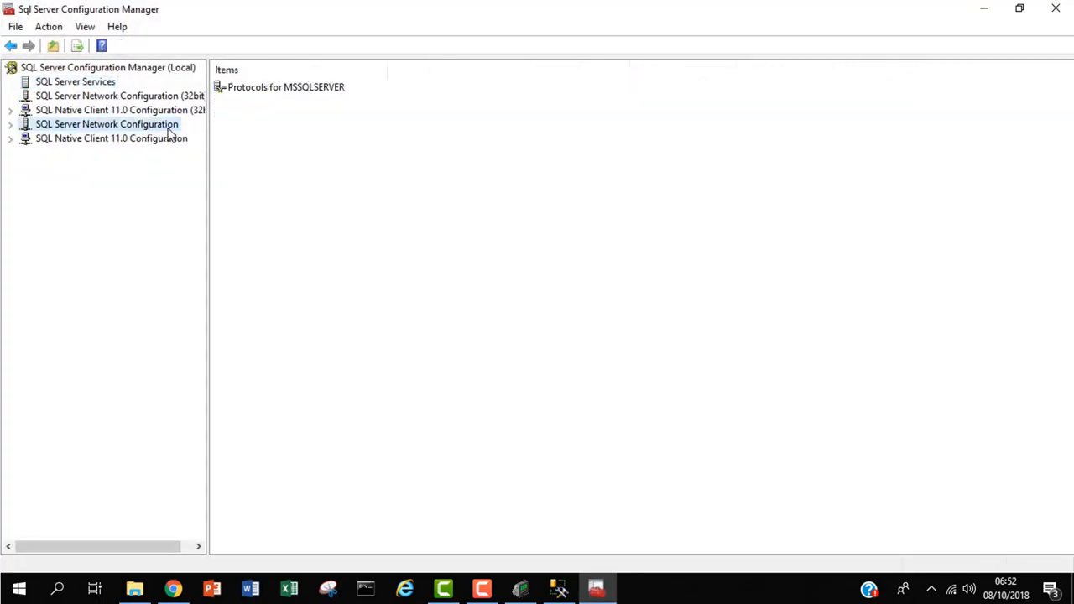
click(291, 88)
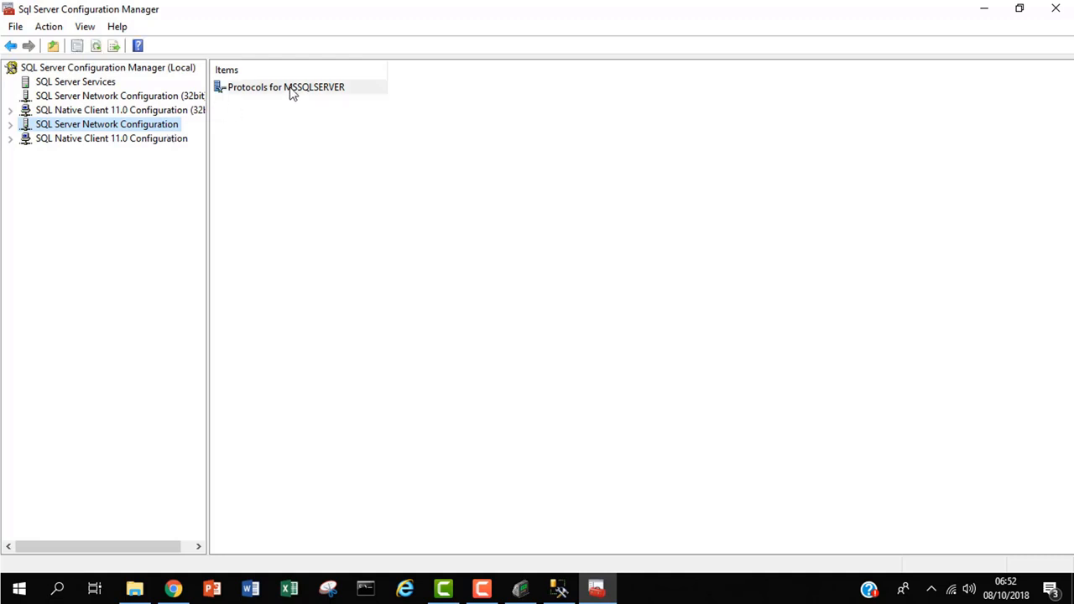
right_click(291, 88)
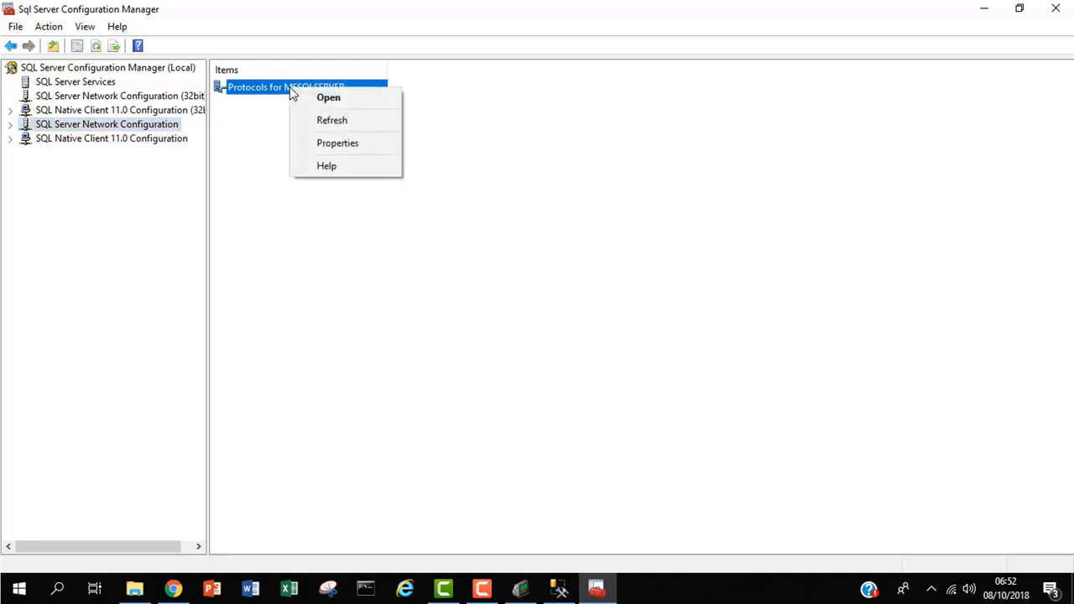
click(336, 102)
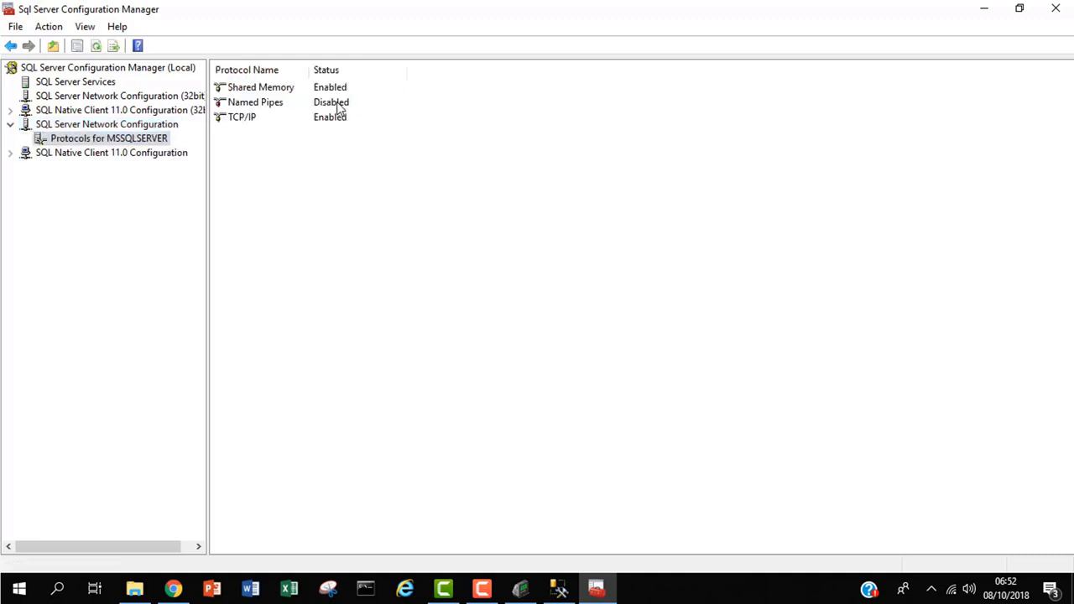
click(242, 124)
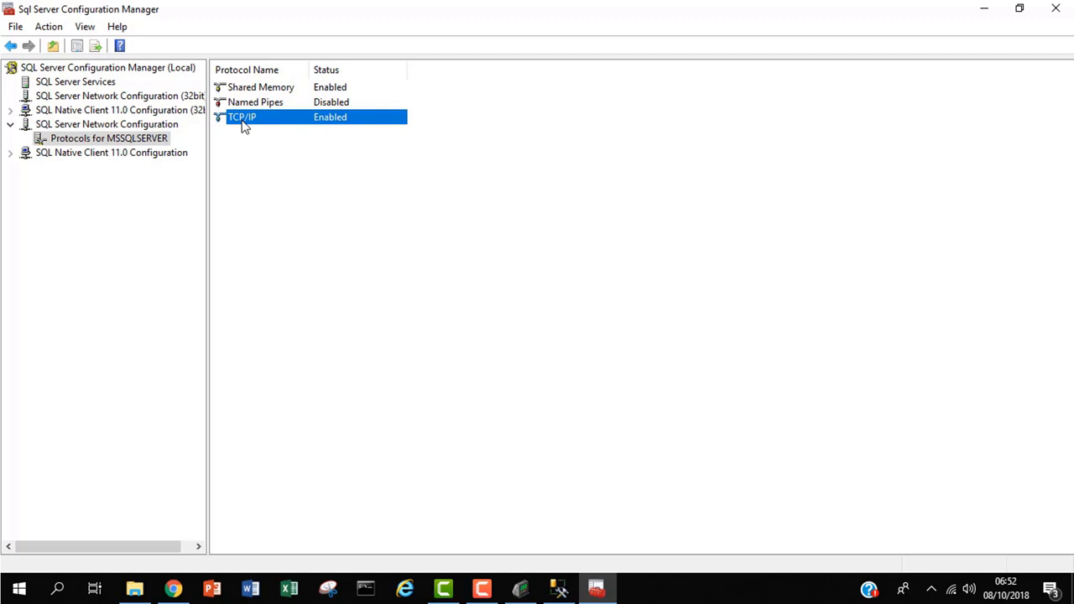
right_click(242, 123)
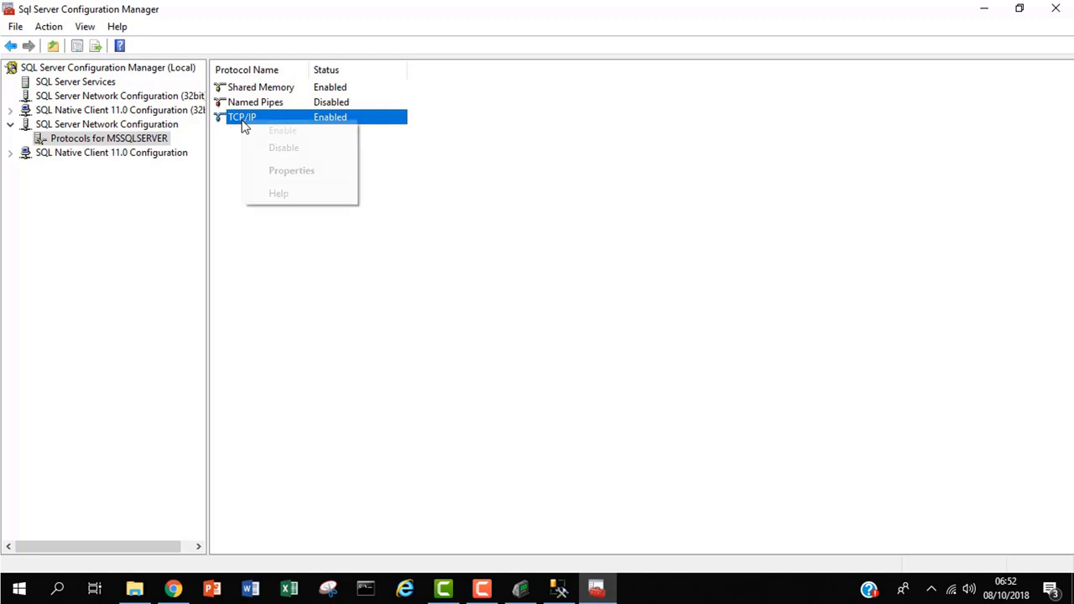
click(286, 174)
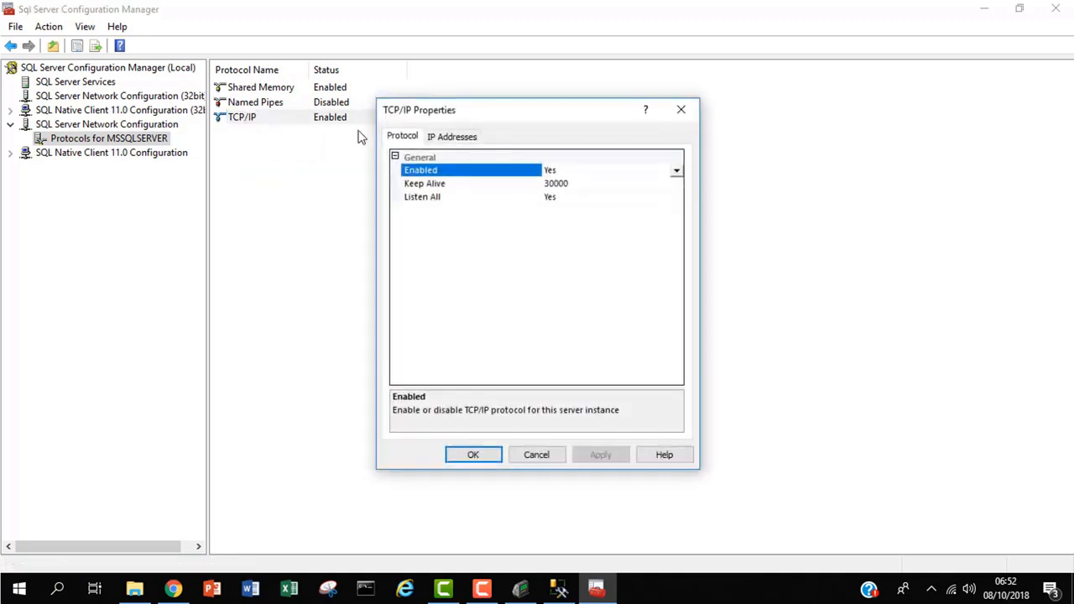
click(445, 137)
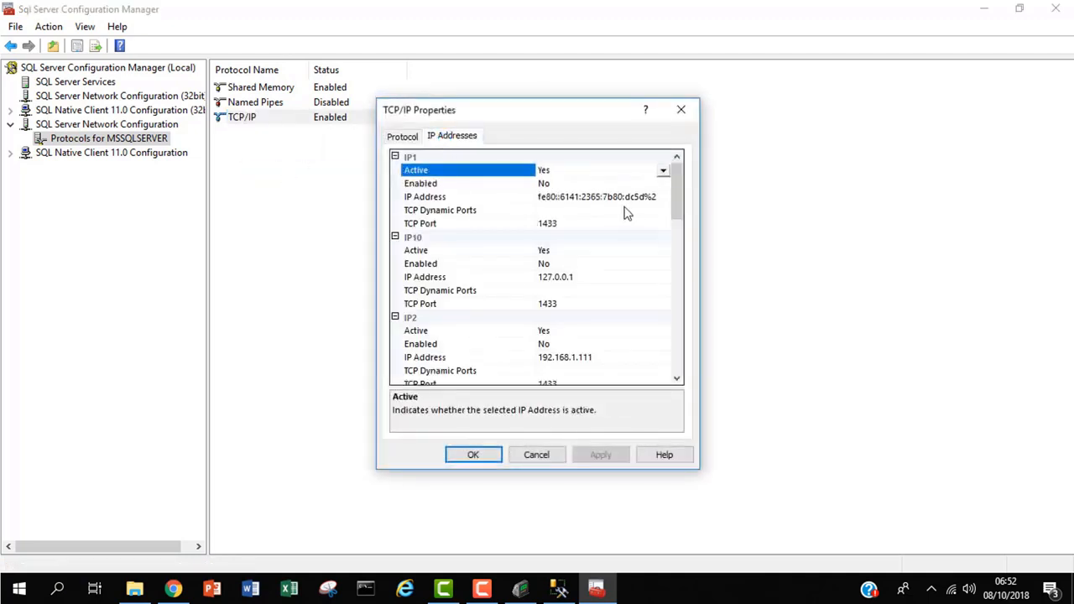
drag(684, 199, 669, 265)
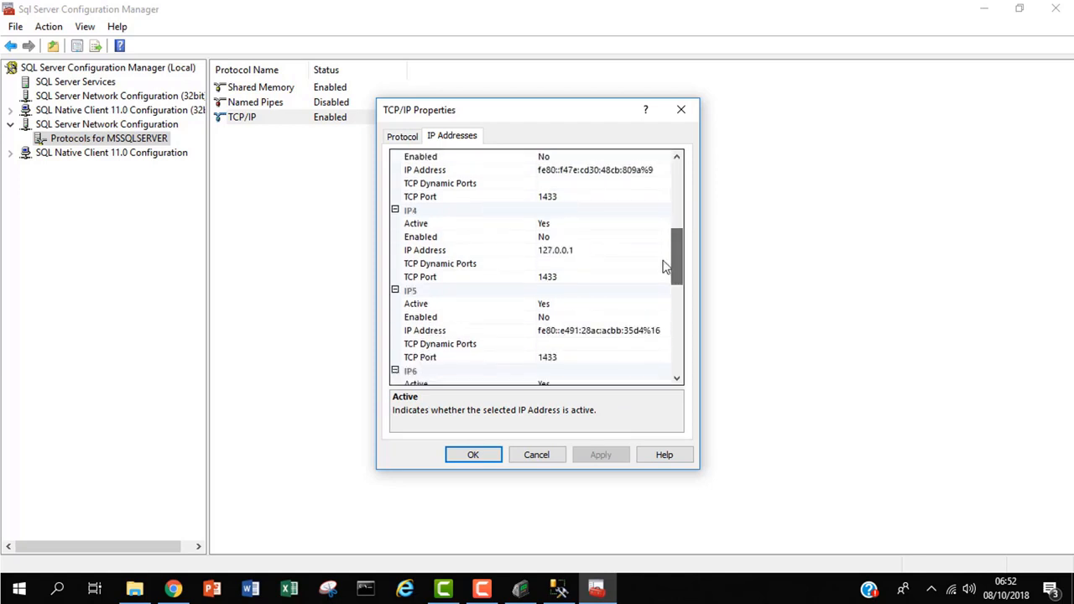
click(578, 258)
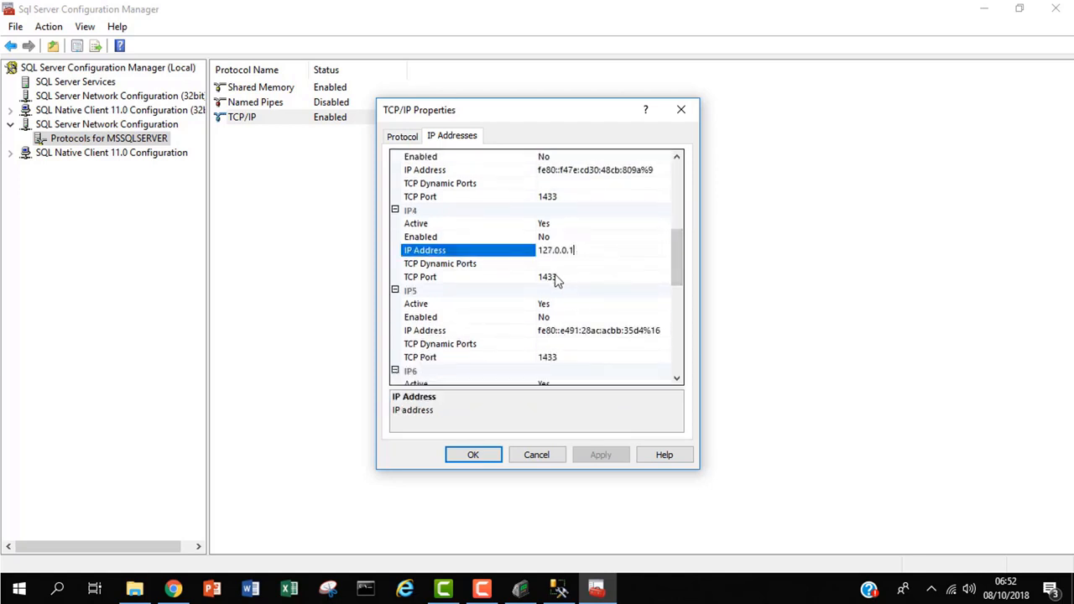
click(557, 278)
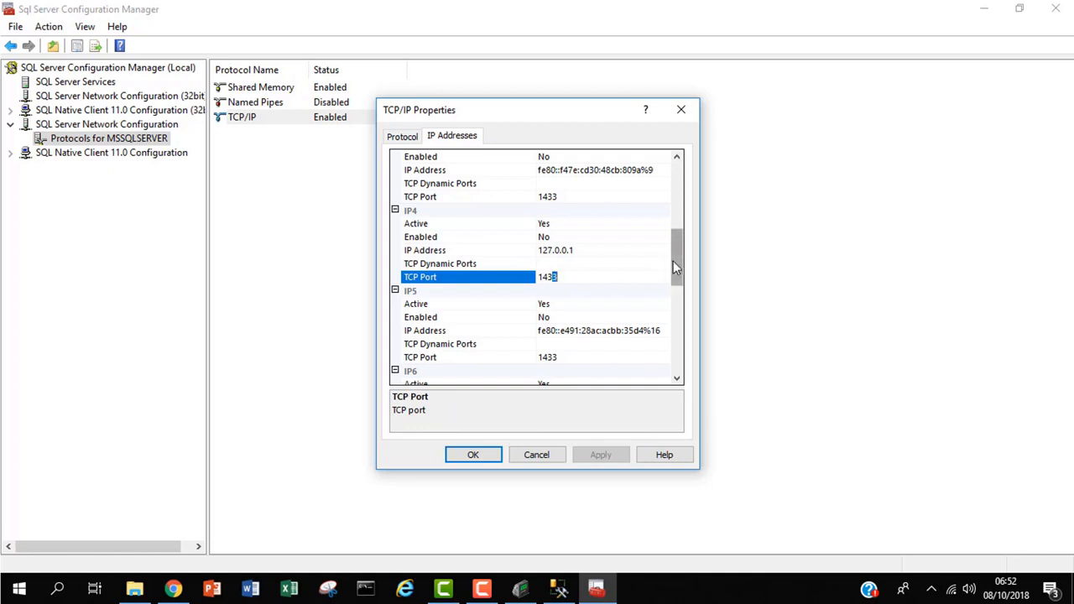
drag(676, 266, 660, 367)
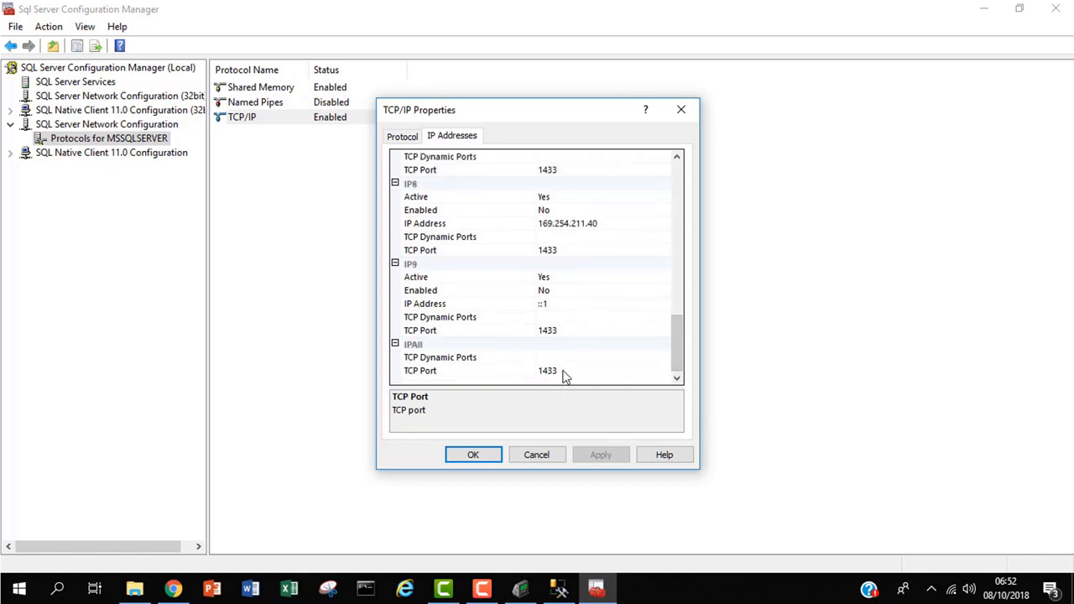
click(485, 460)
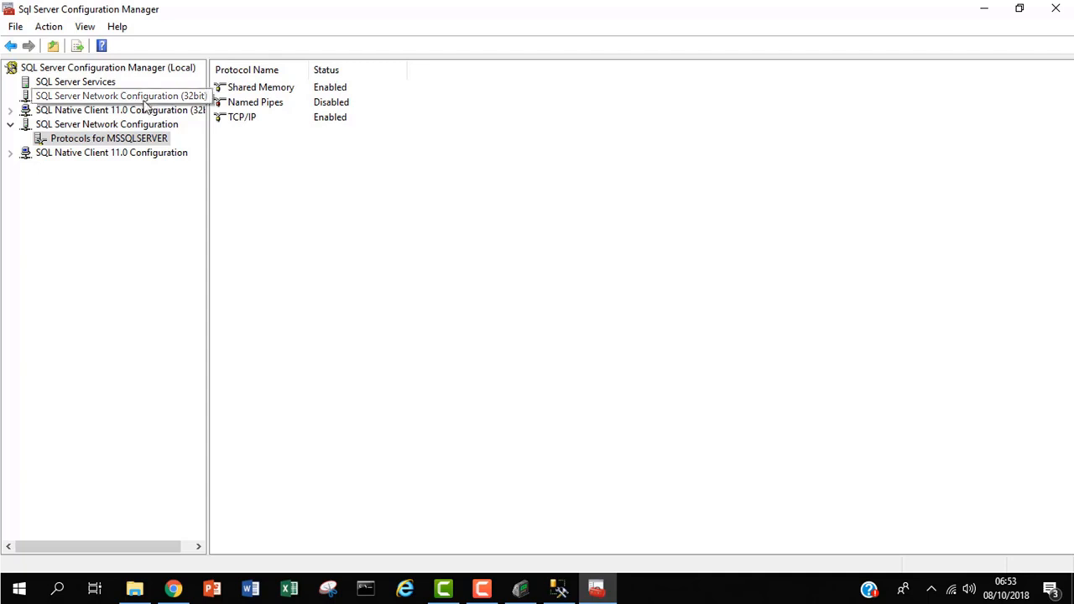
View SQL Server Services, check the MSSQLSERVER service, and widen the Name column
click(110, 84)
right_click(110, 84)
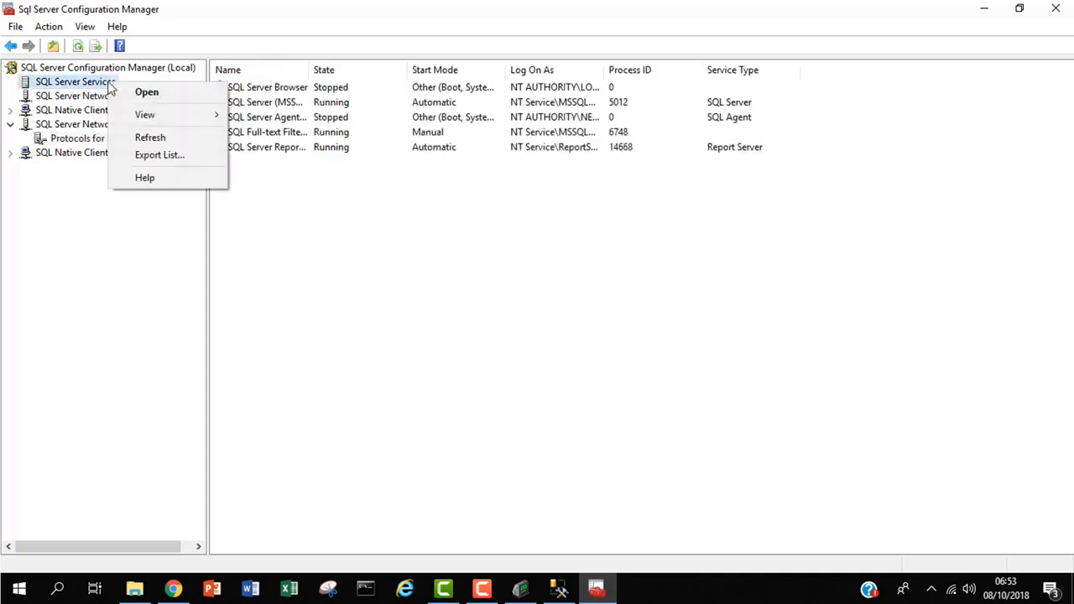
click(293, 284)
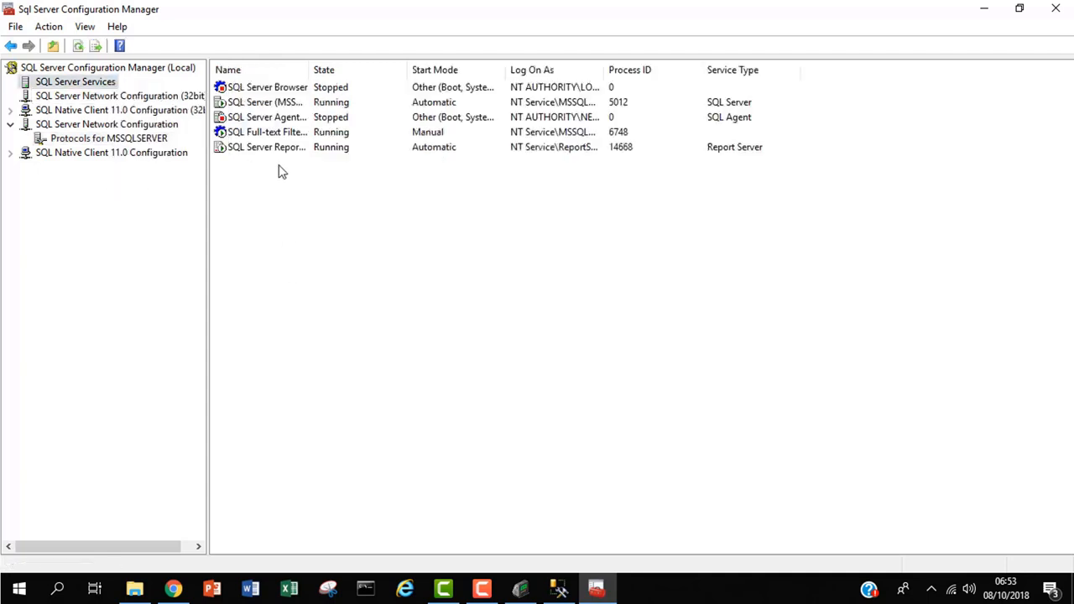
click(294, 105)
right_click(293, 103)
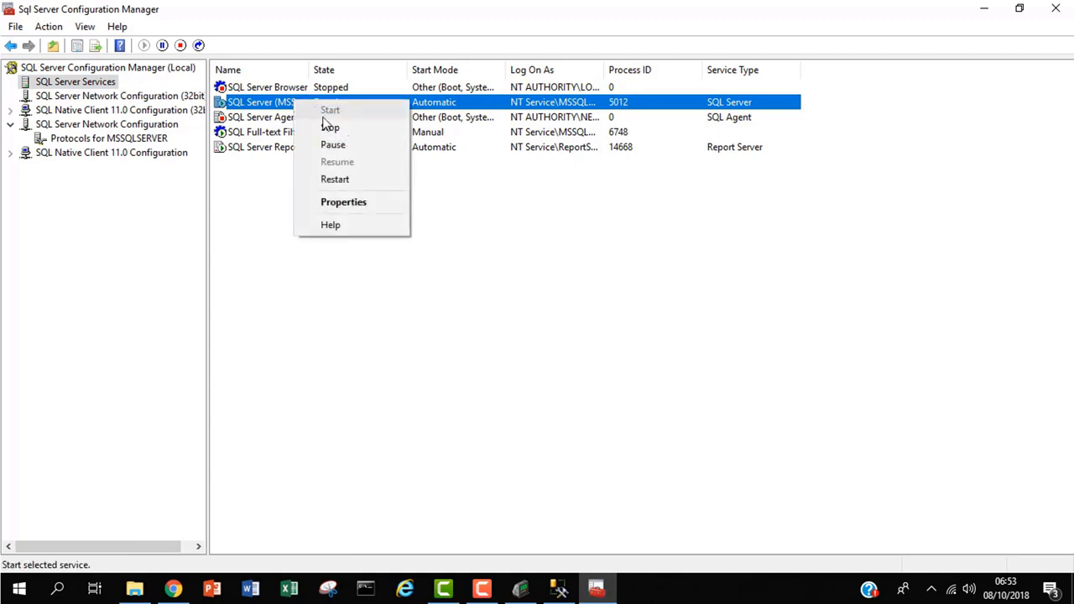
click(262, 199)
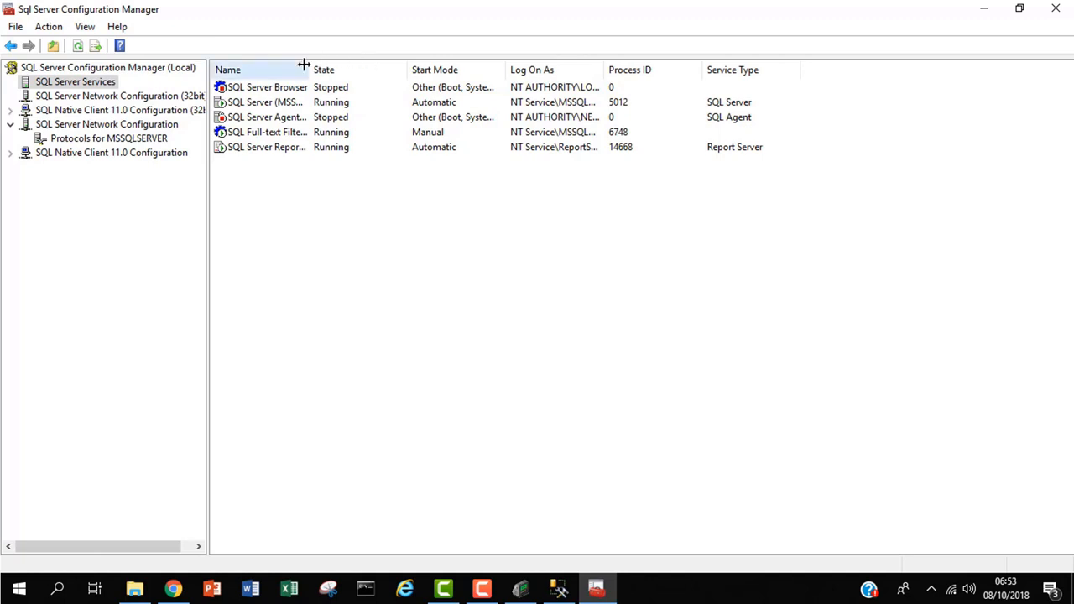
drag(310, 69, 434, 53)
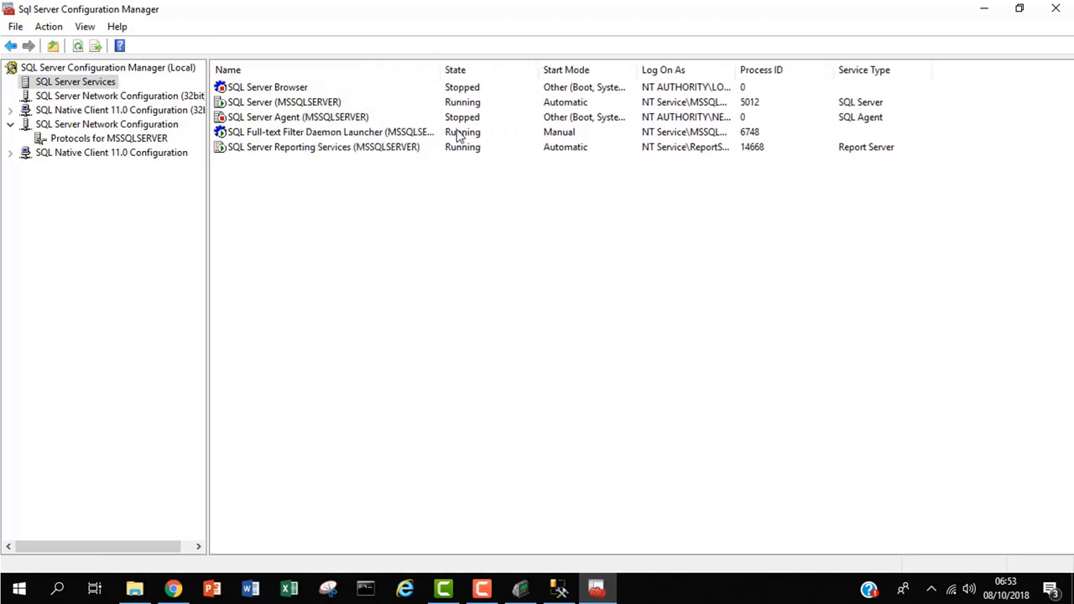
click(464, 101)
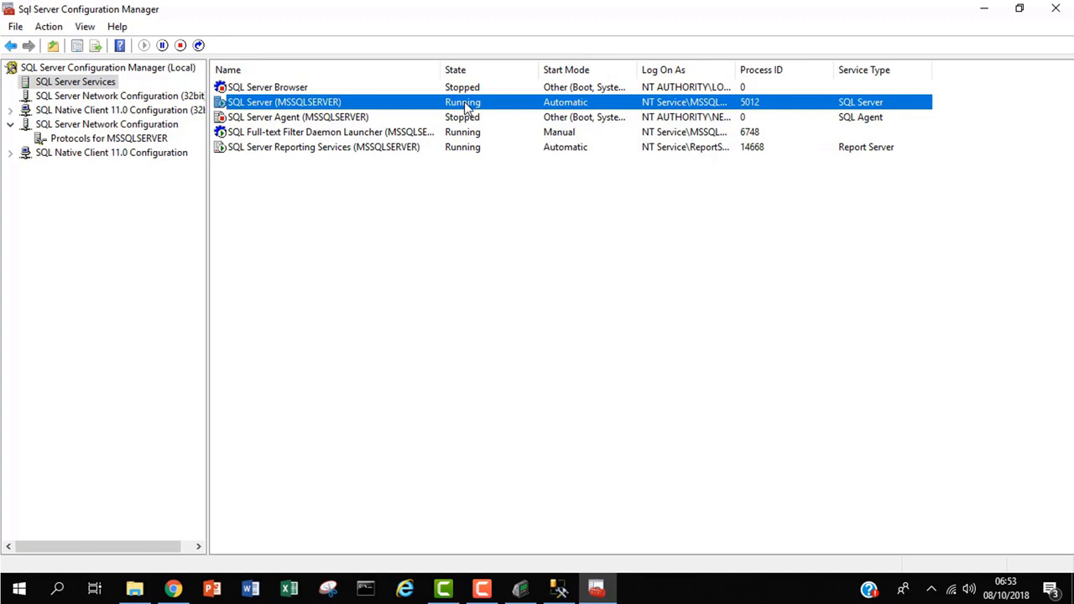
Test and save the Biotime_db connection at 127.0.0.1:1433, then click Sync Databases
click(986, 9)
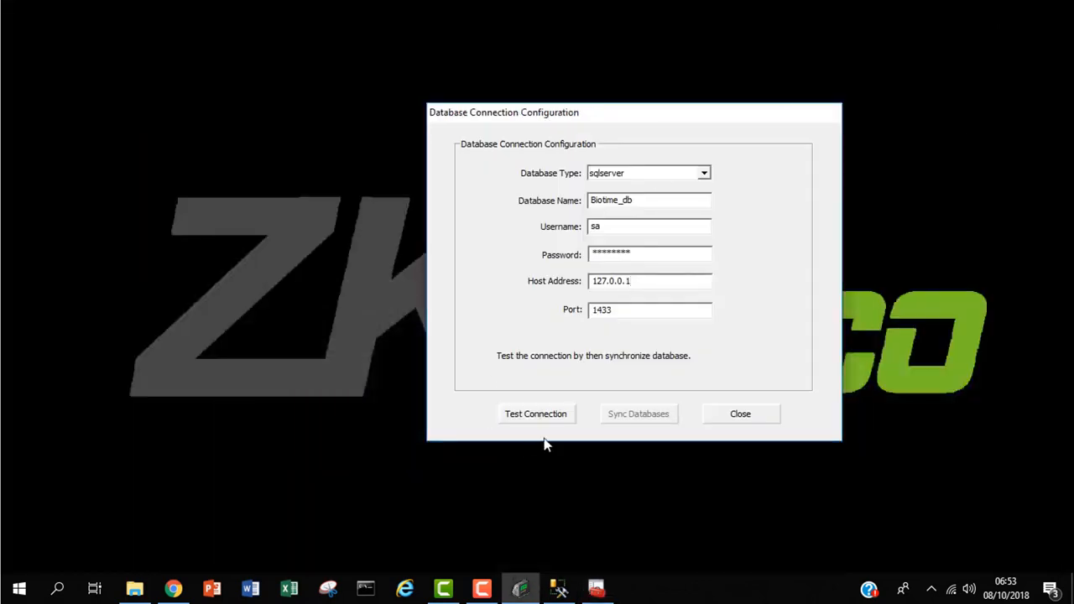
click(561, 412)
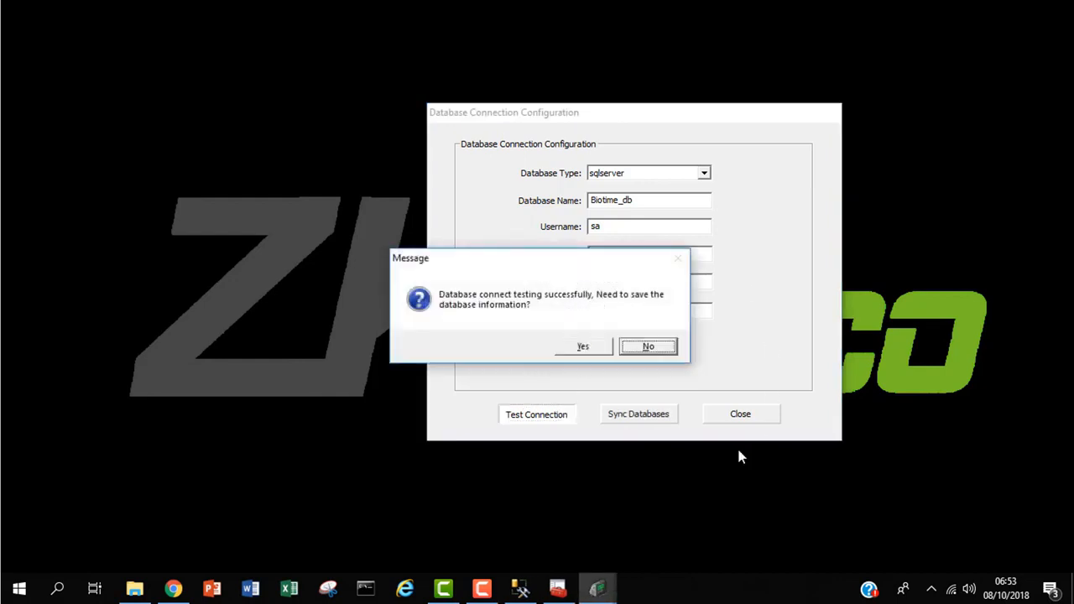
click(588, 346)
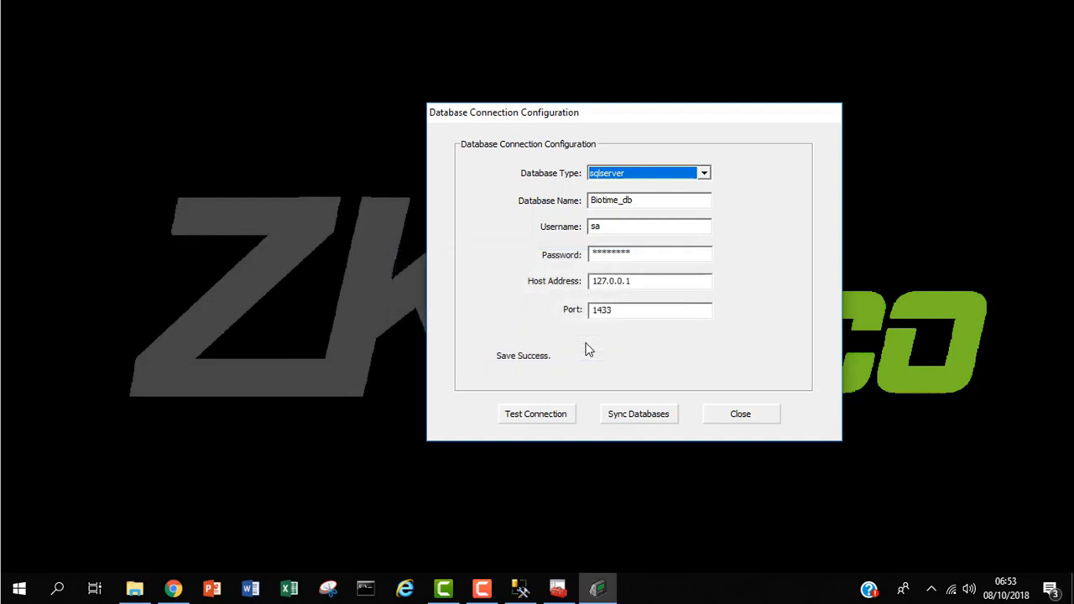
click(634, 417)
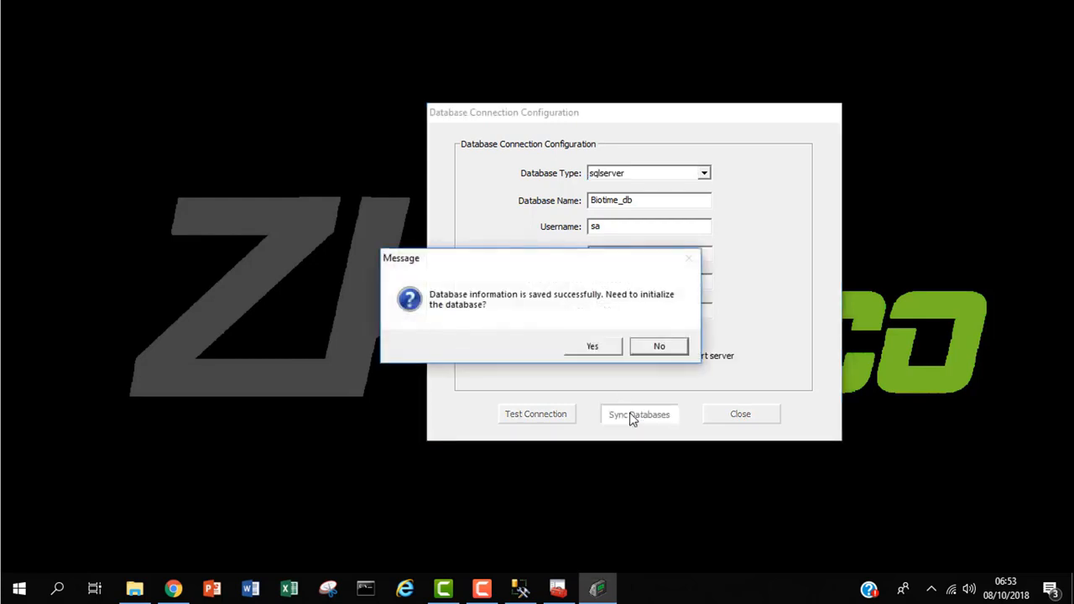
Confirm Biotime_db initialization, then close the configuration dialog once it succeeds
click(603, 346)
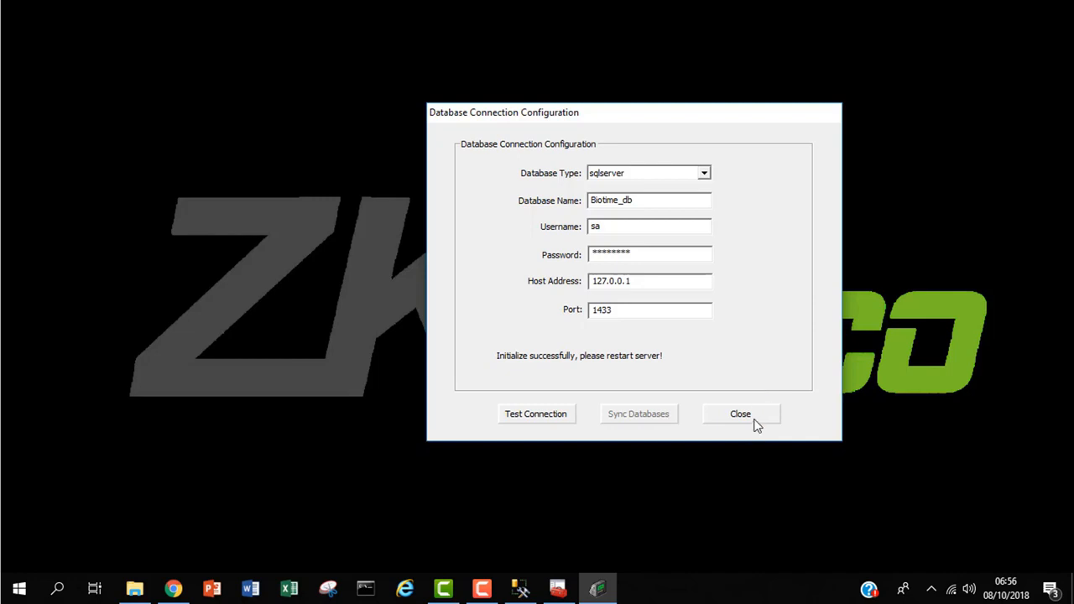
click(755, 420)
From the tray icon's Service Setting, start all BioTime services and close the window
click(931, 589)
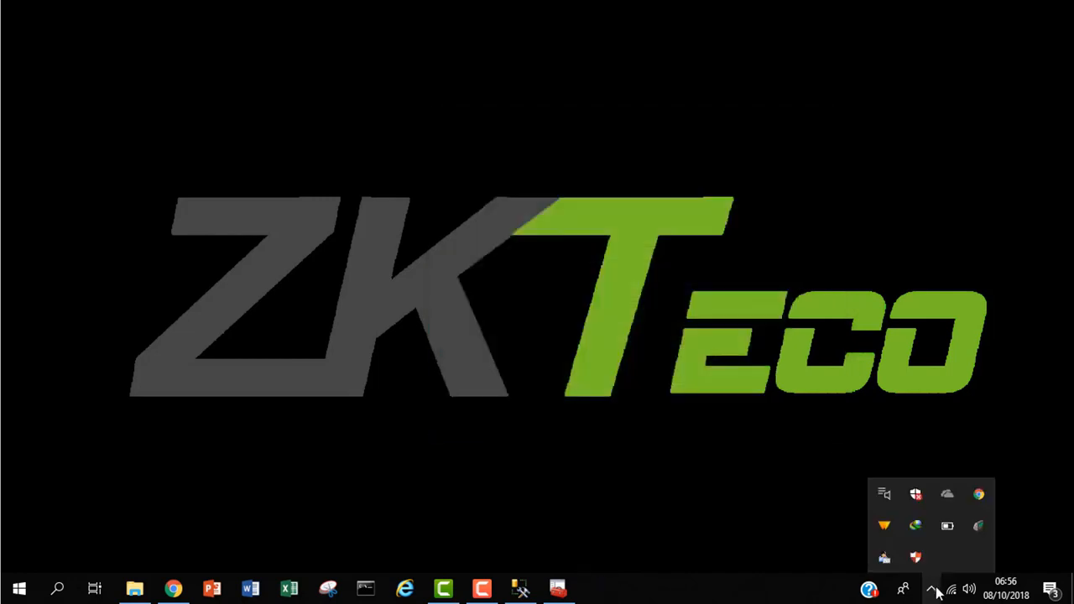
right_click(979, 526)
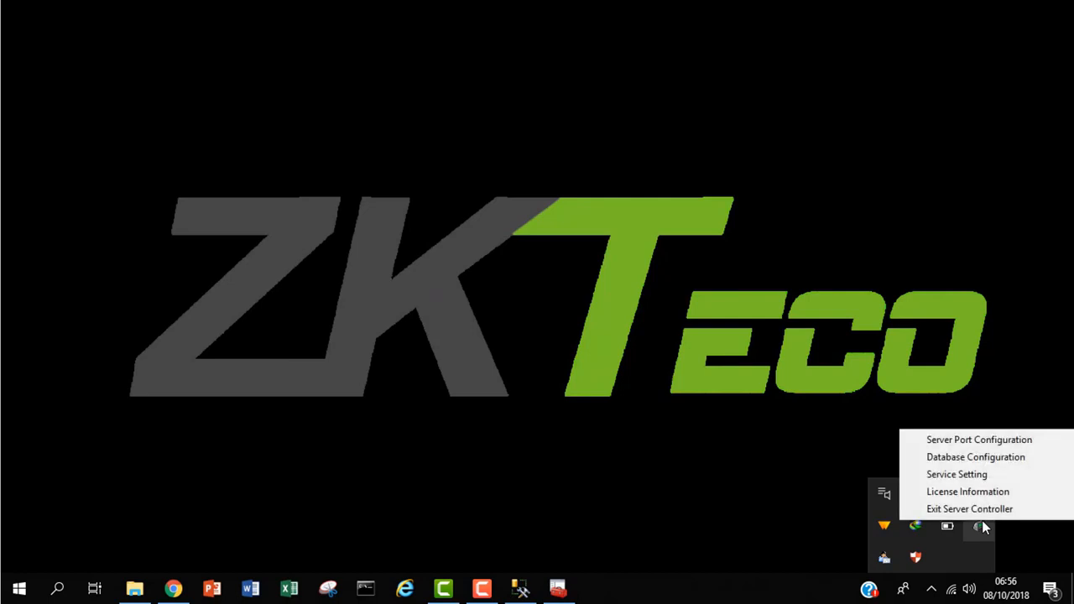
click(1020, 476)
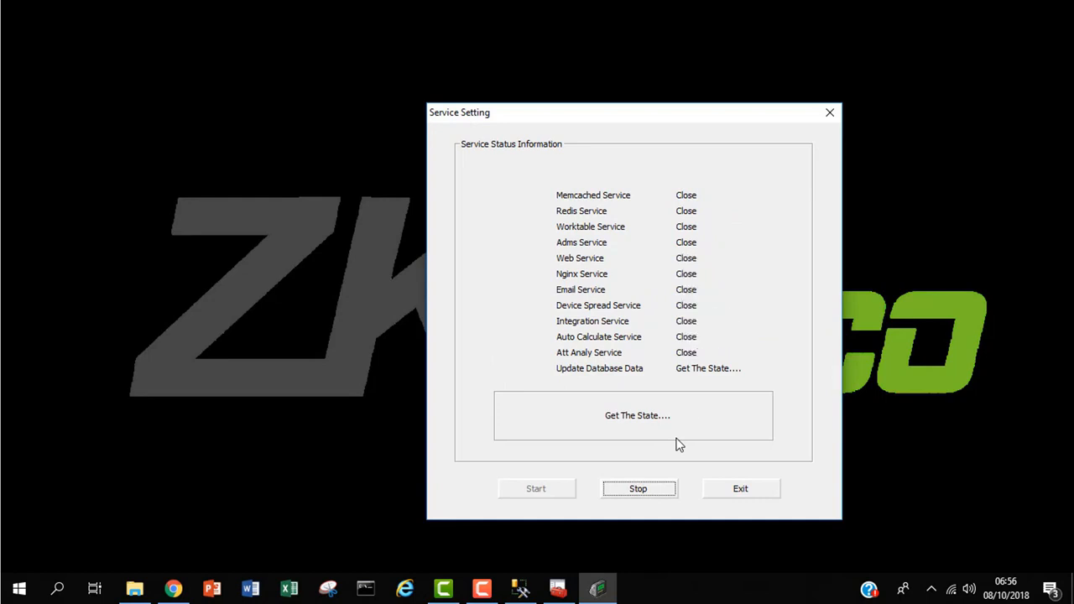
click(530, 493)
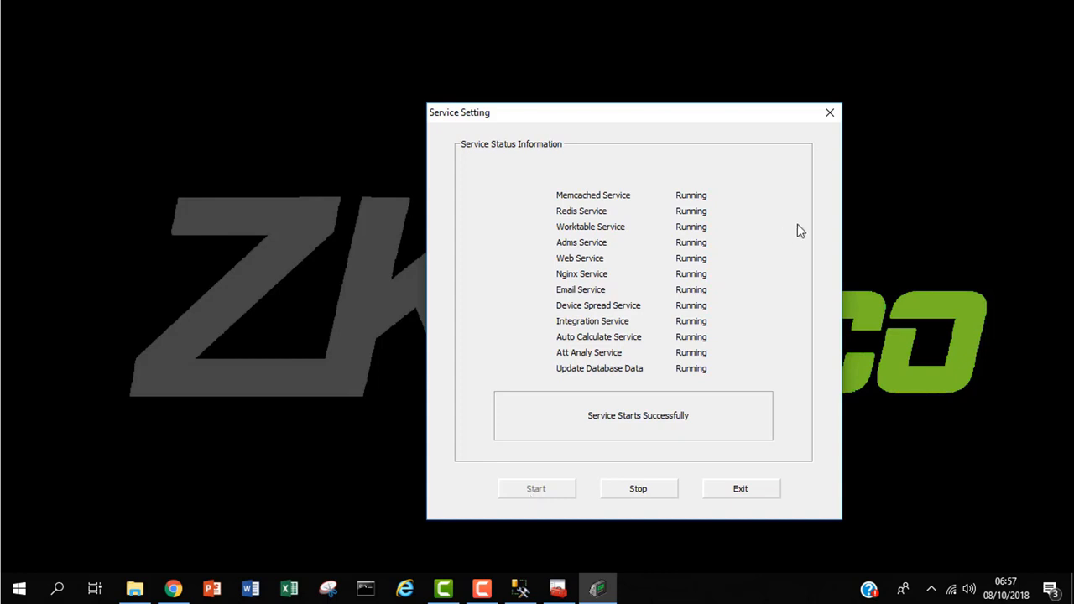
click(830, 114)
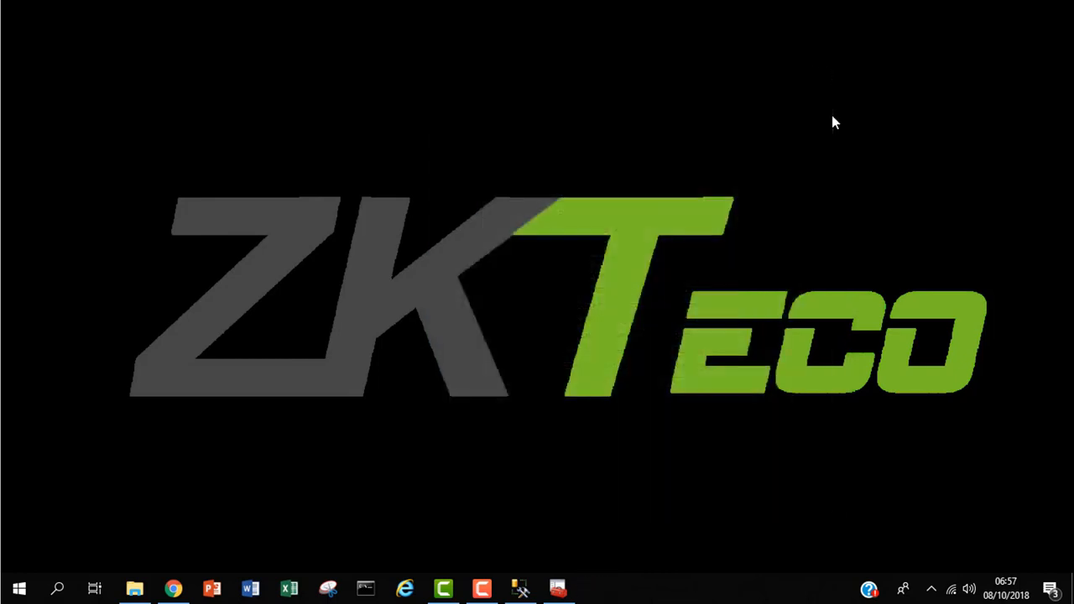
Reload the BioTime page at 127.0.0.1:8008 in Chrome
click(174, 589)
click(321, 48)
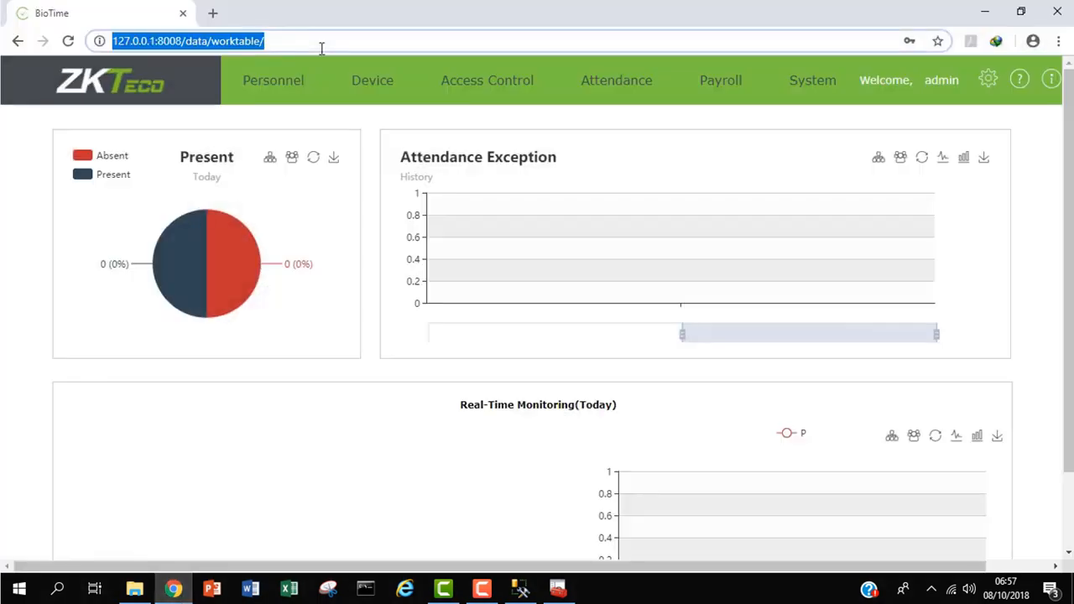
key(Return)
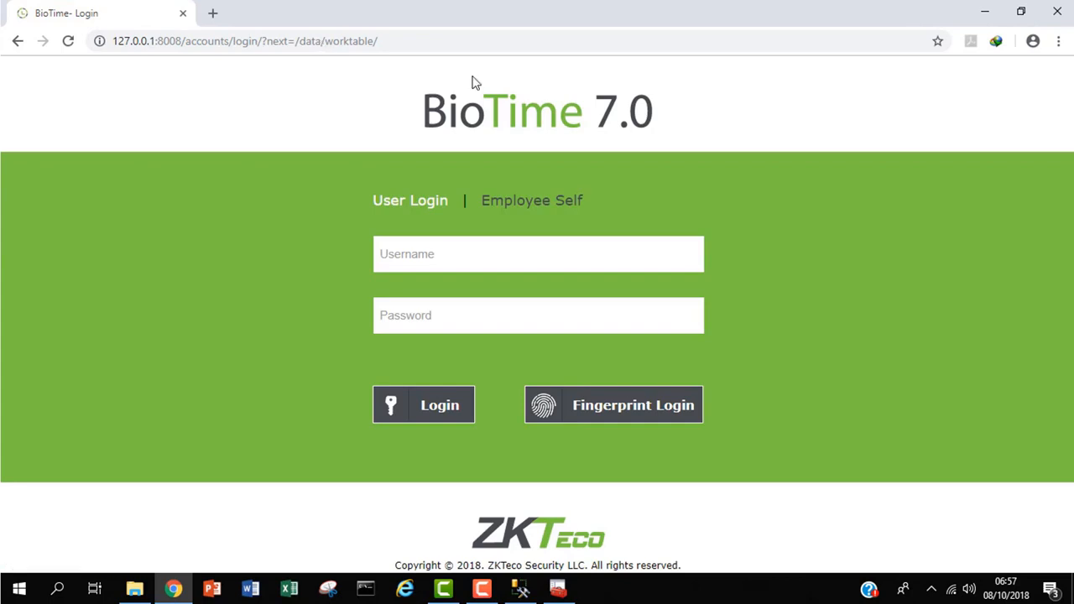
Sign in with the administrator username and password
click(495, 255)
text(admin)
click(462, 320)
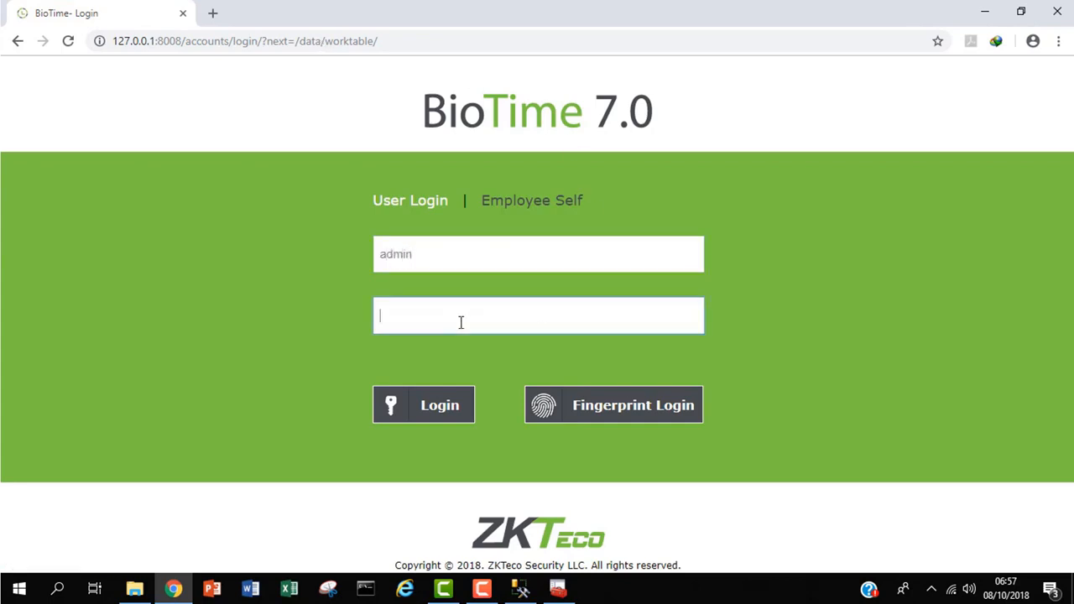
text(admin)
key(Return)
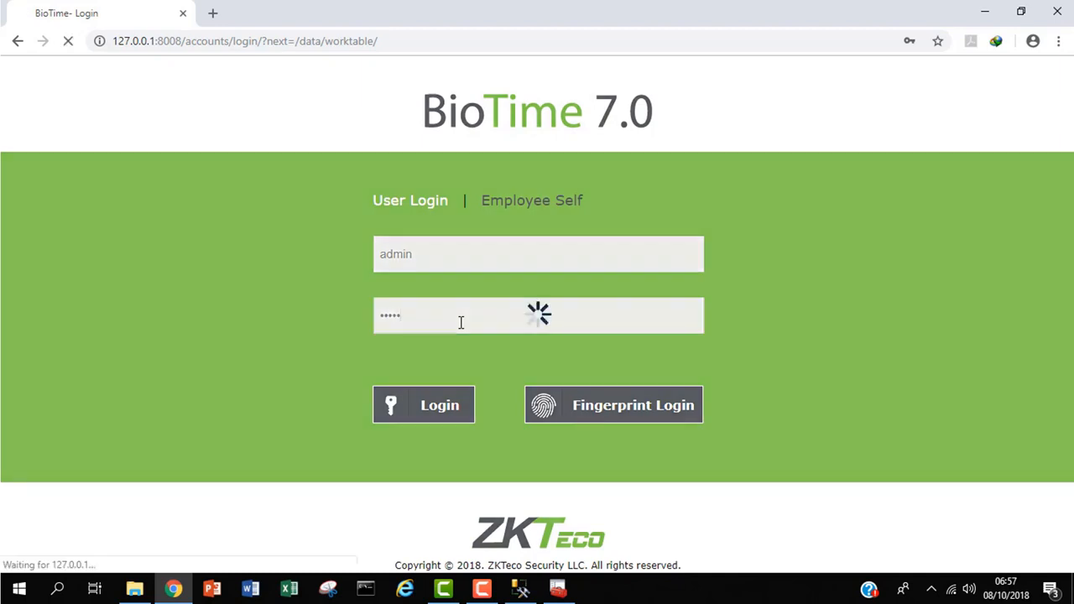